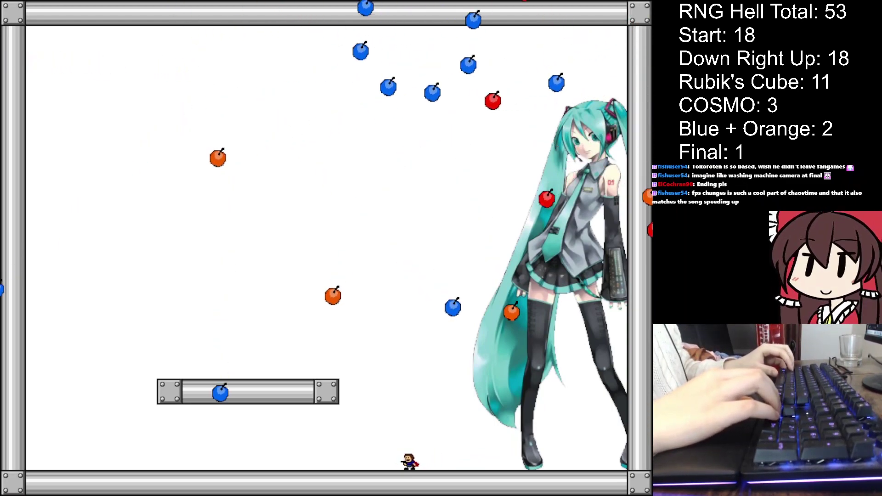
Edge along the floor, hop onto the platform and drop to the far-left floor
key(Left)
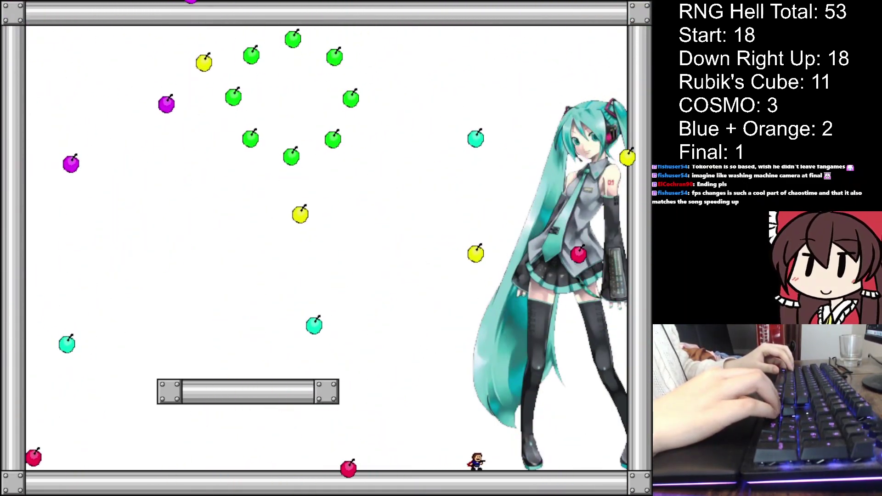
key(Right)
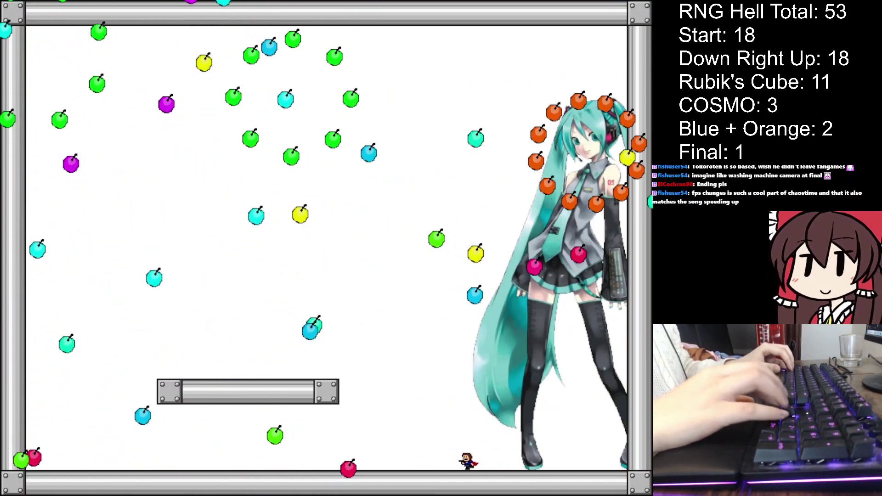
key(shift)
key(Left)
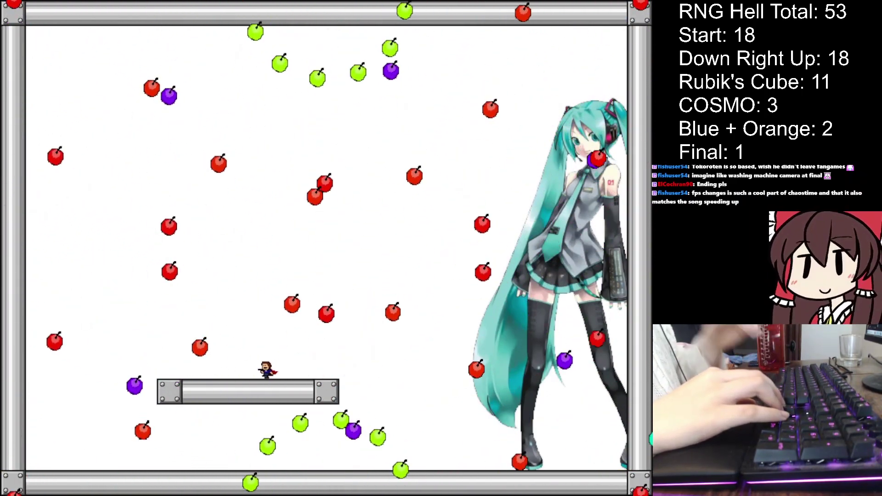
key(Left)
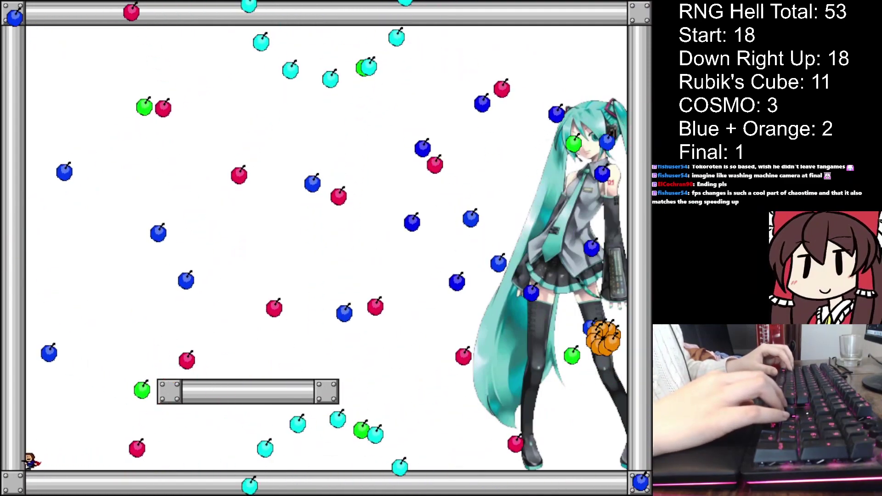
Jump and weave through the first apple wave beside the left wall
key(shift)
key(Left)
key(Right)
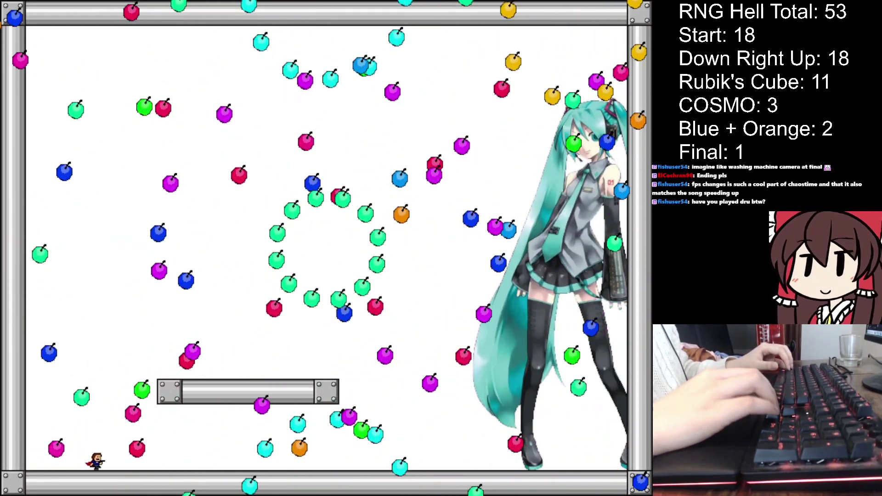
key(shift)
key(Left)
key(Right)
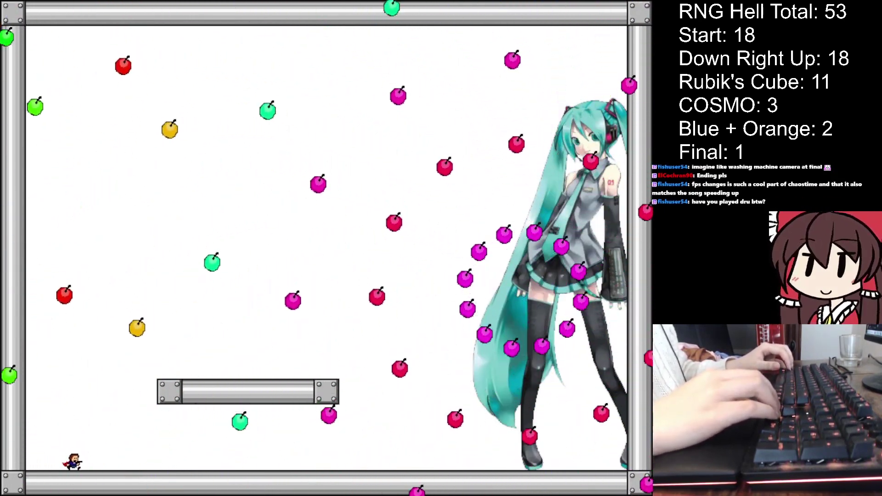
Hop over passing apples while shuffling left and right along the floor
key(shift)
key(Left)
key(Right)
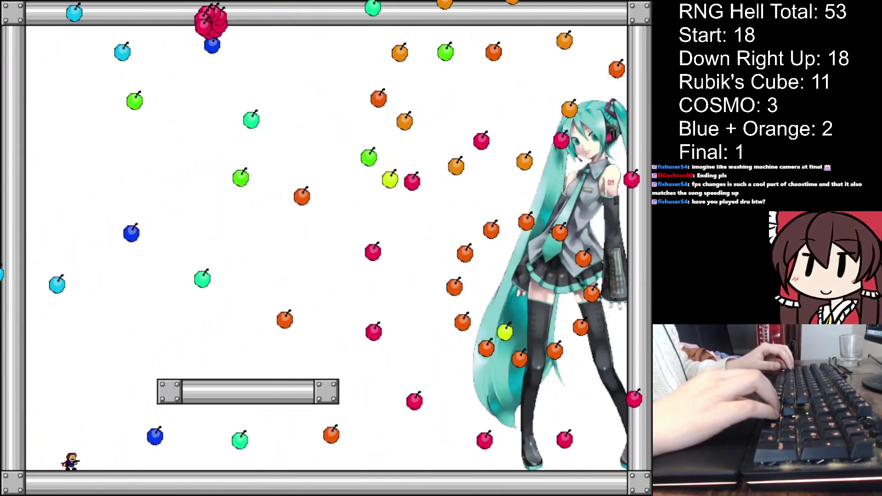
key(Left)
key(Right)
key(Left)
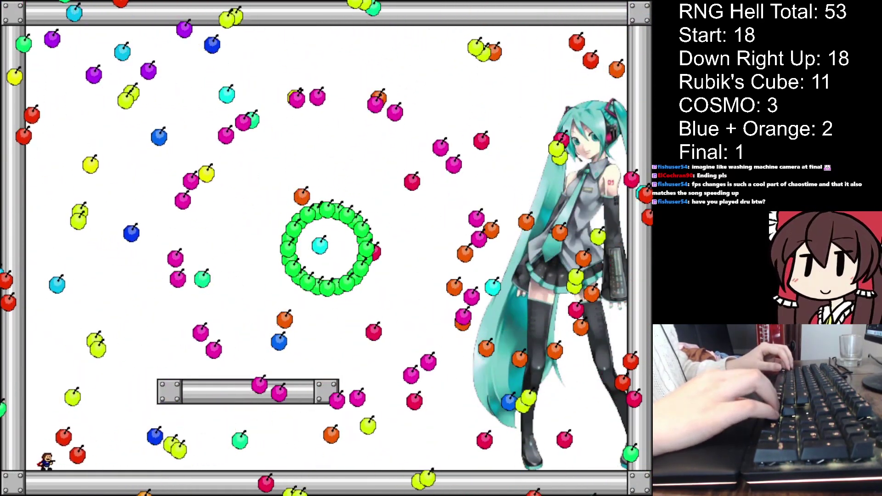
Run right to the middle of the floor, then back toward the left wall
key(Right)
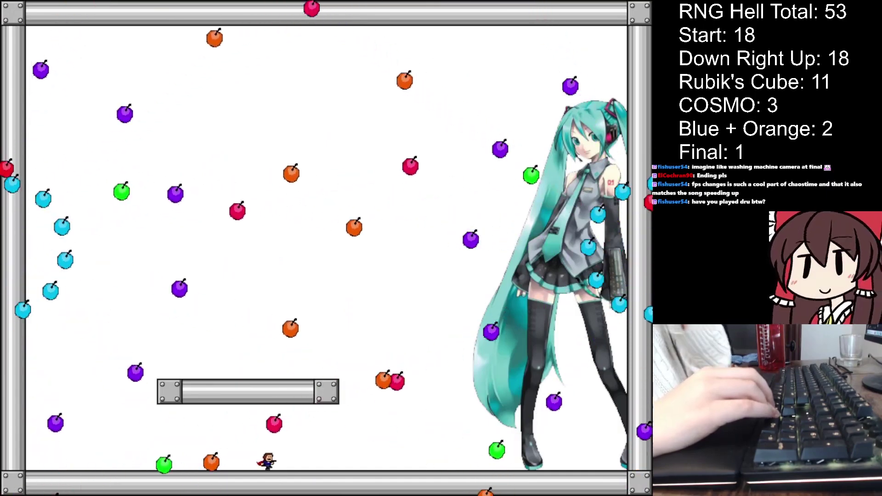
key(Right)
key(Left)
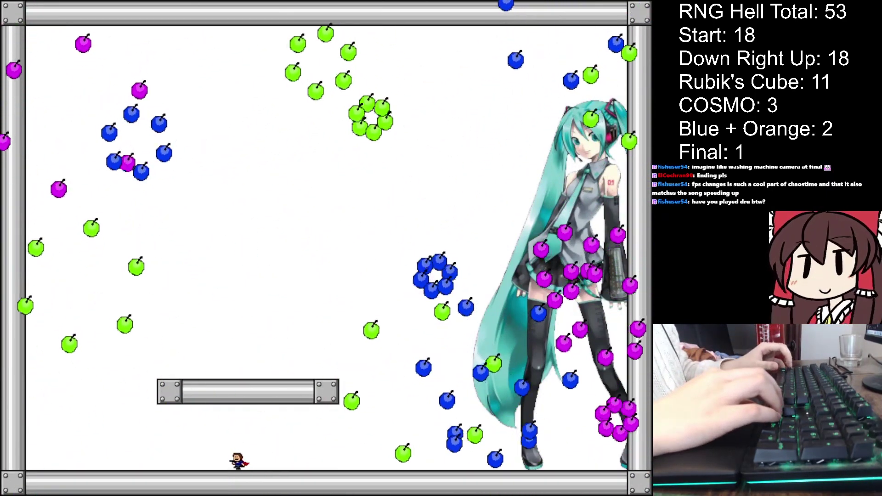
key(Left)
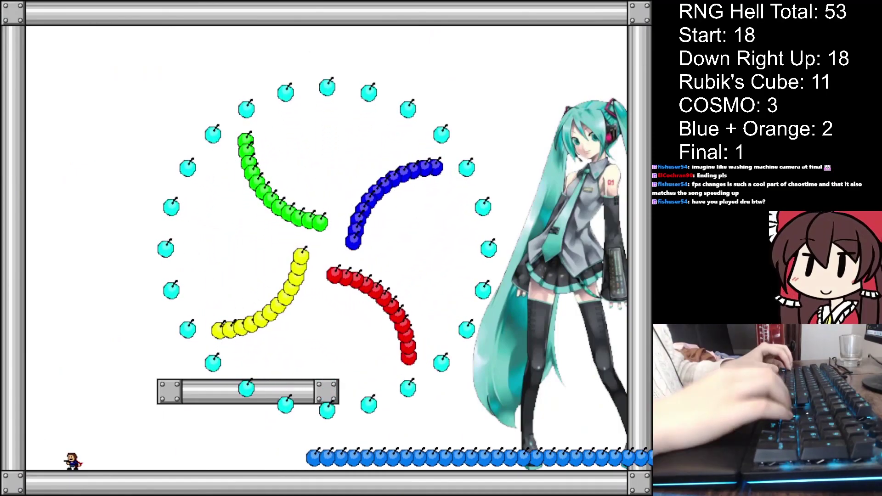
Climb onto the platform and dodge the shifting apples with repeated jumps
key(shift)
key(Right)
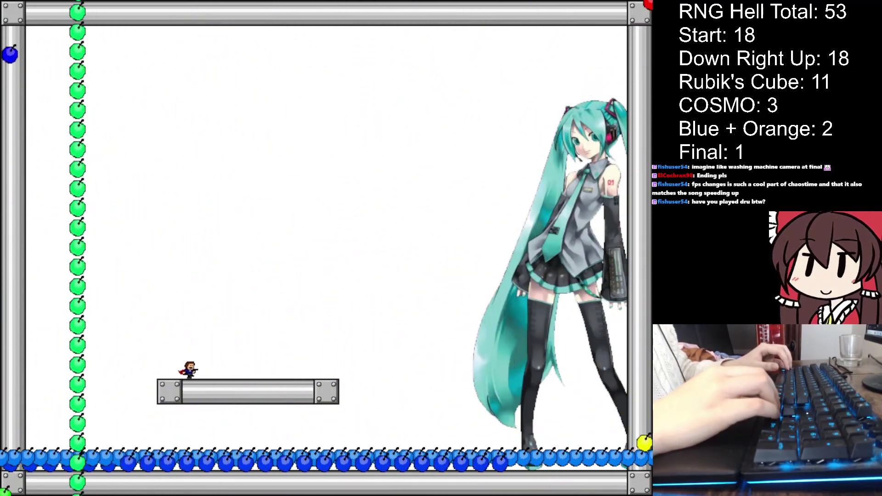
key(Right)
key(shift)
key(Left)
key(shift)
key(Left)
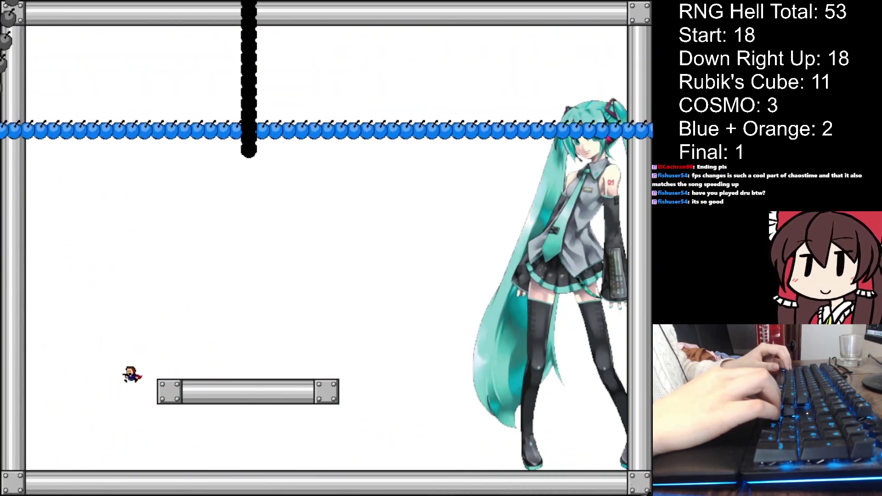
Climb back onto the platform and jump left past the apple burst
key(shift)
key(Right)
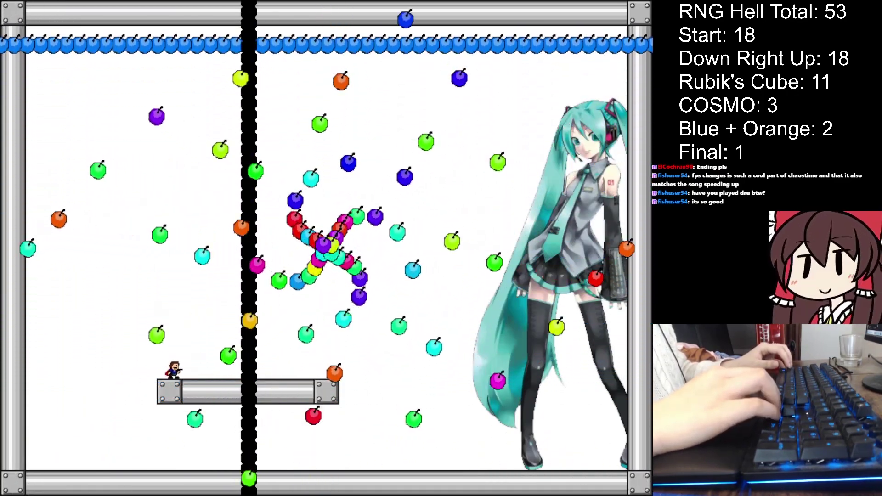
key(shift)
key(Left)
key(Right)
key(Right)
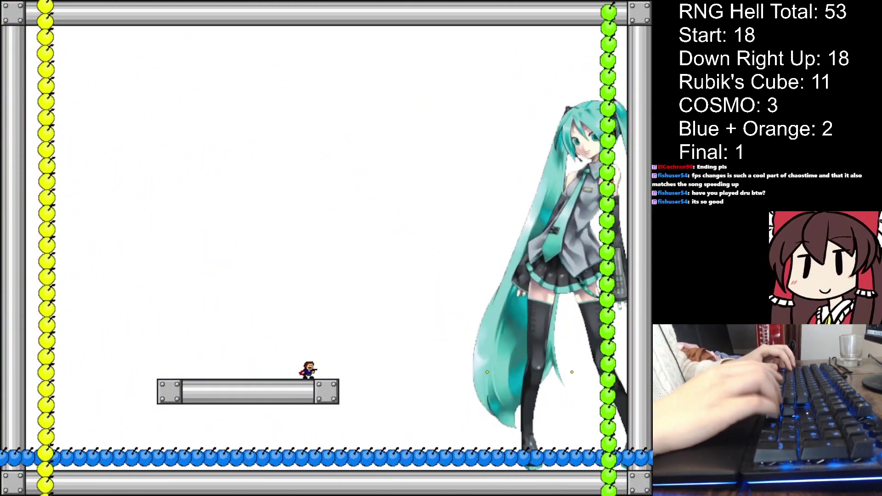
Hop around the platform's left end to dodge the night apple streams
key(Left)
key(Left)
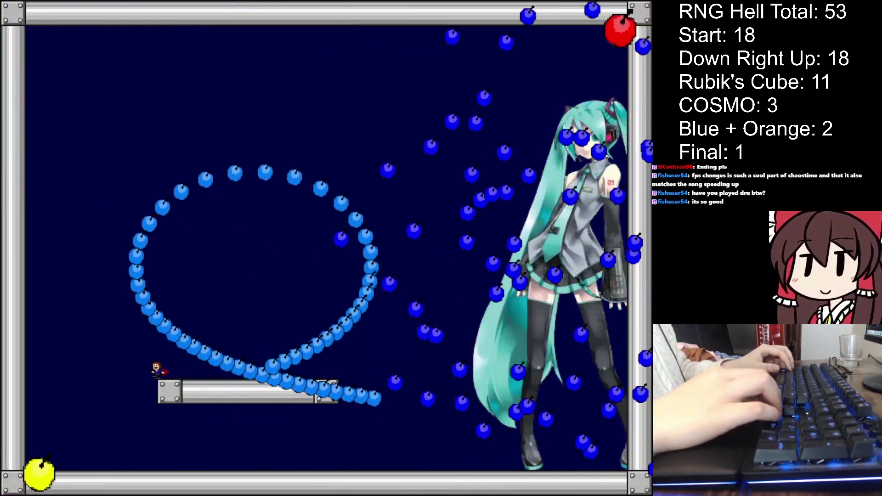
key(shift)
key(Right)
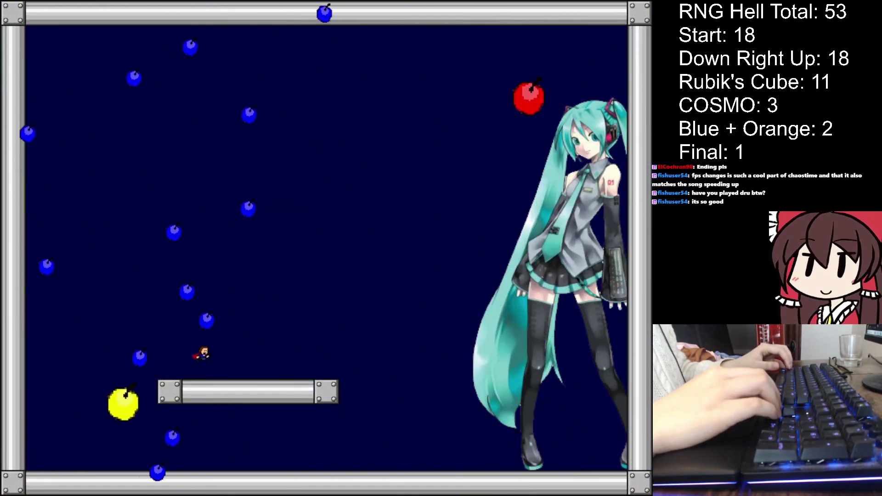
key(Right)
key(Left)
key(shift)
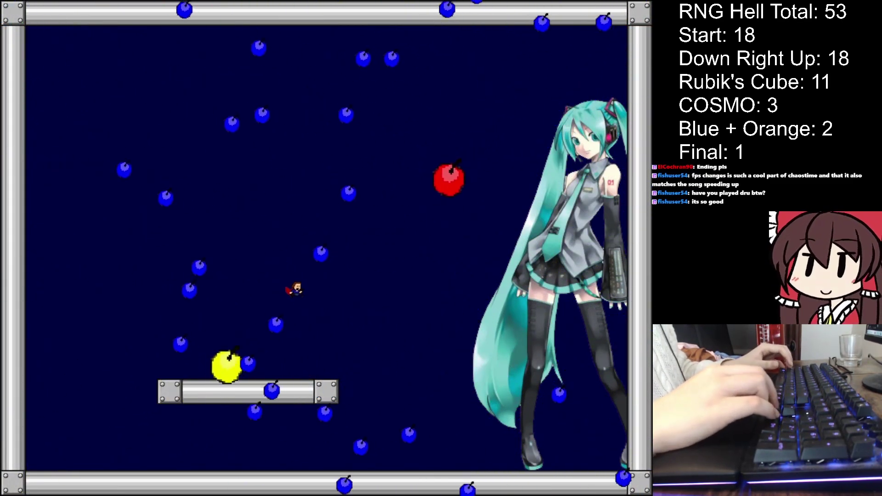
key(Right)
Jump off the platform's left end and run right beneath it
key(shift)
key(Left)
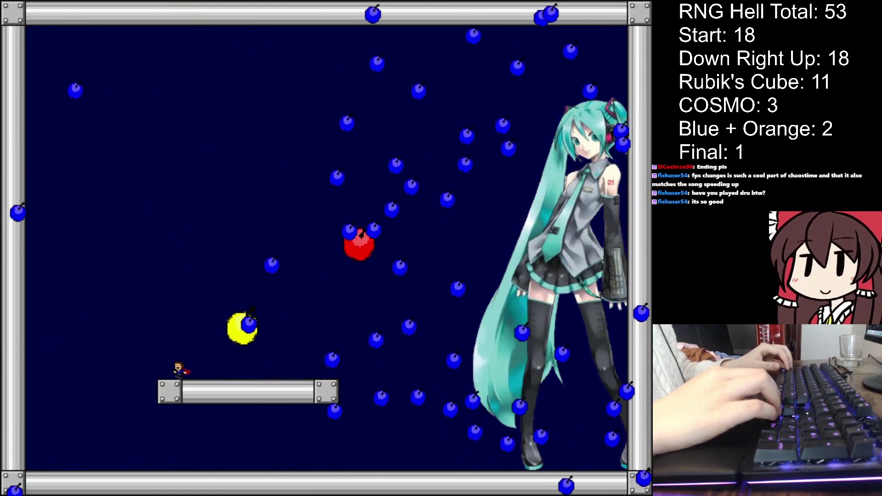
key(Left)
key(shift)
key(Right)
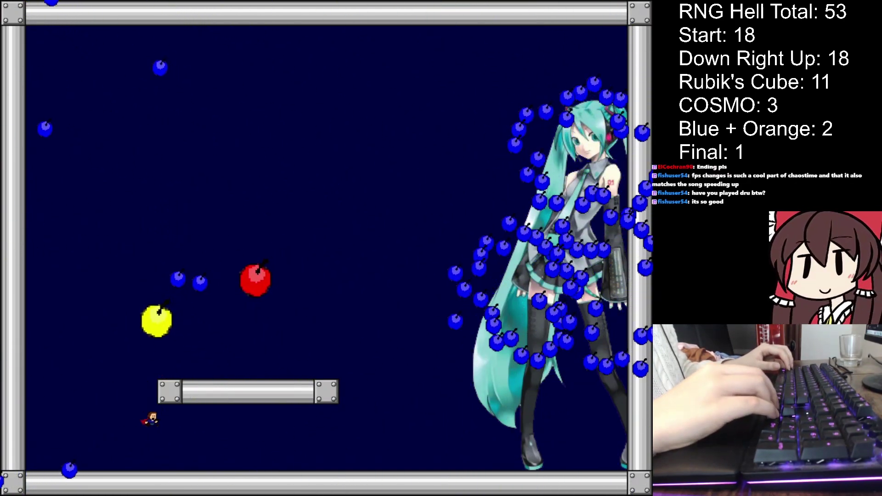
key(shift)
key(Right)
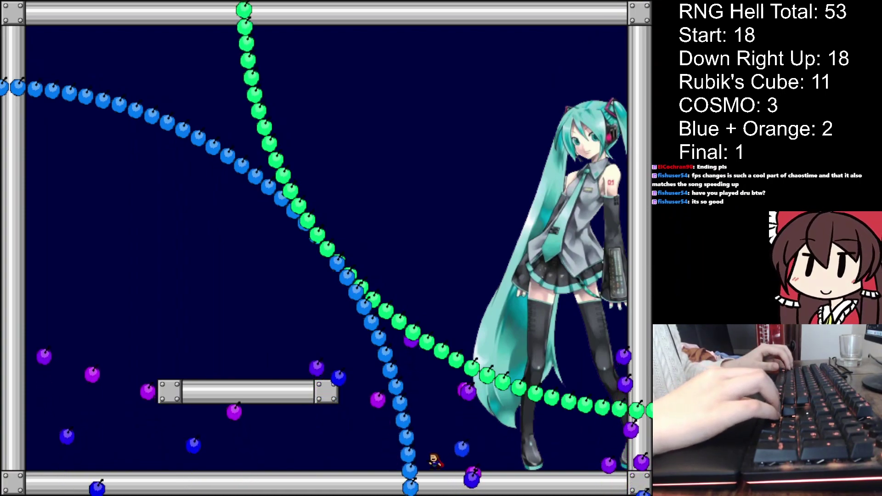
Jump and sidestep along the floor through the spreading apple bursts
key(shift)
key(Left)
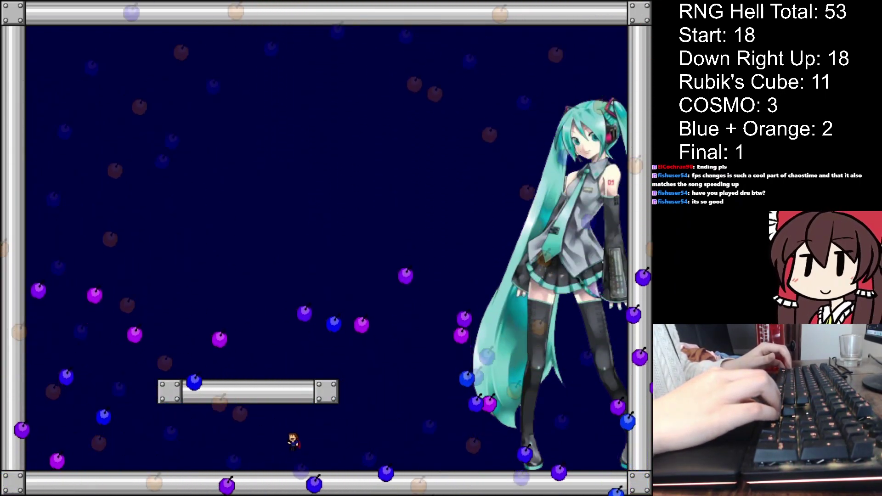
key(Left)
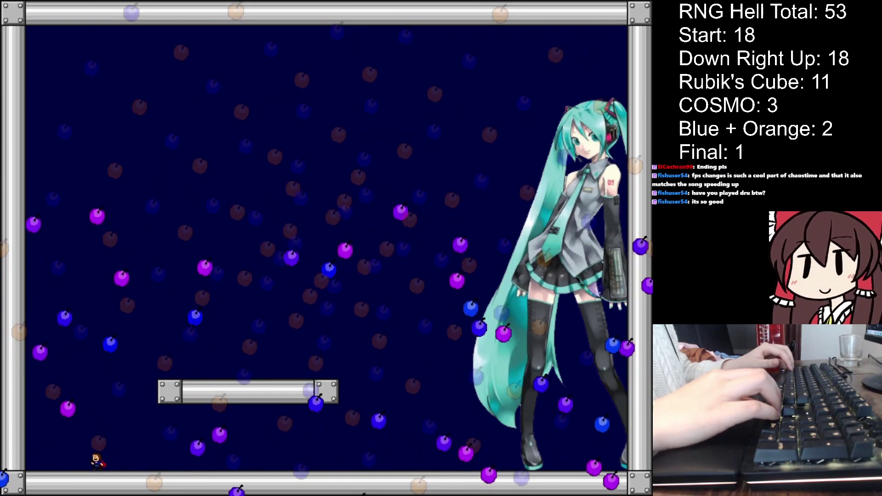
key(Right)
key(shift)
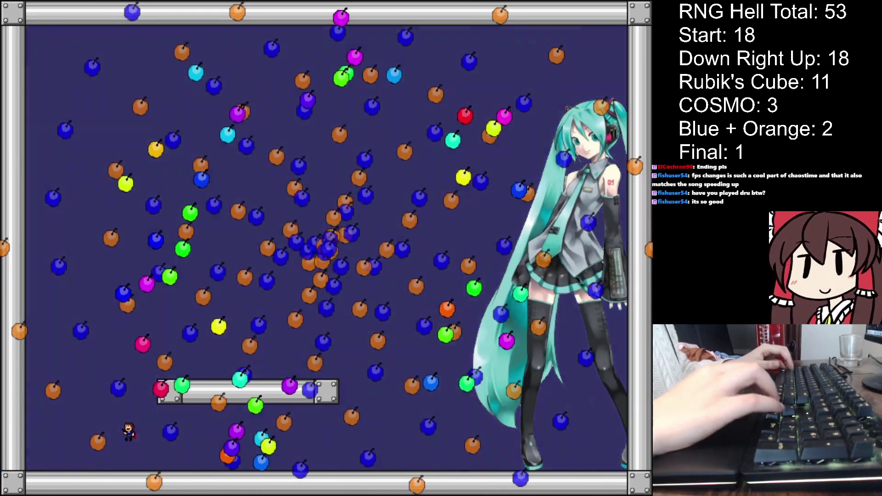
key(Left)
Shuffle along the floor and platform, then run off the platform's end
key(Right)
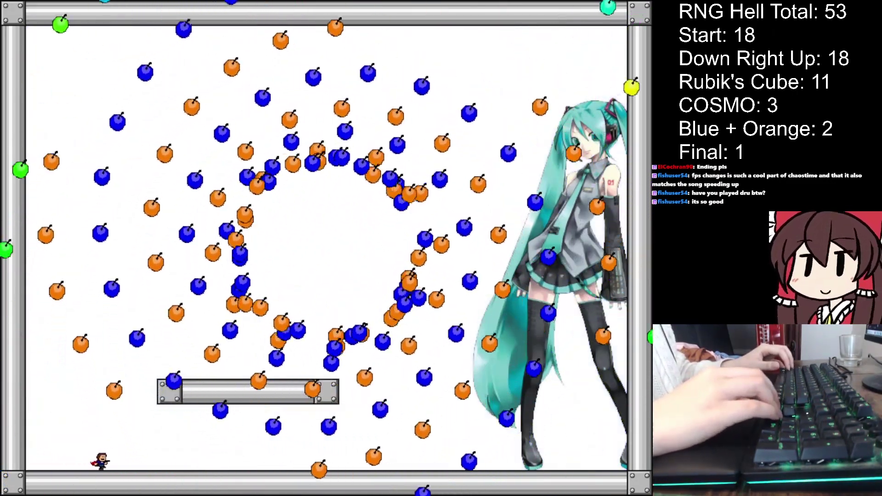
key(Left)
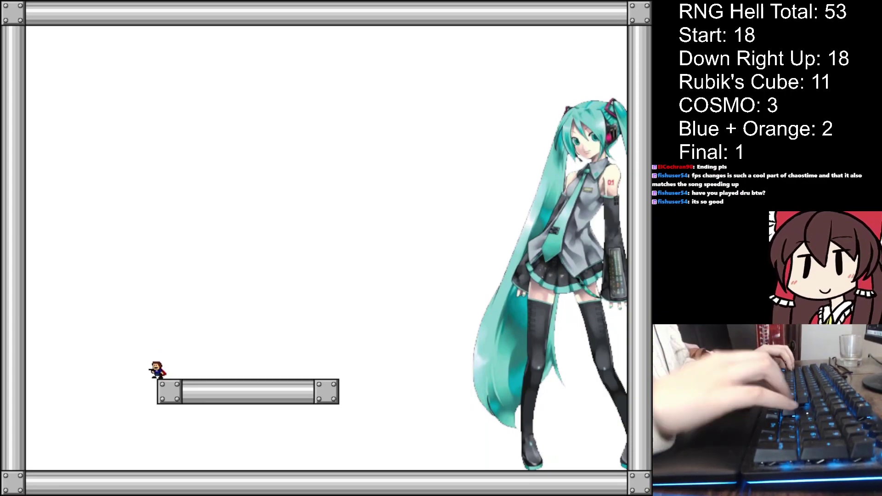
key(Right)
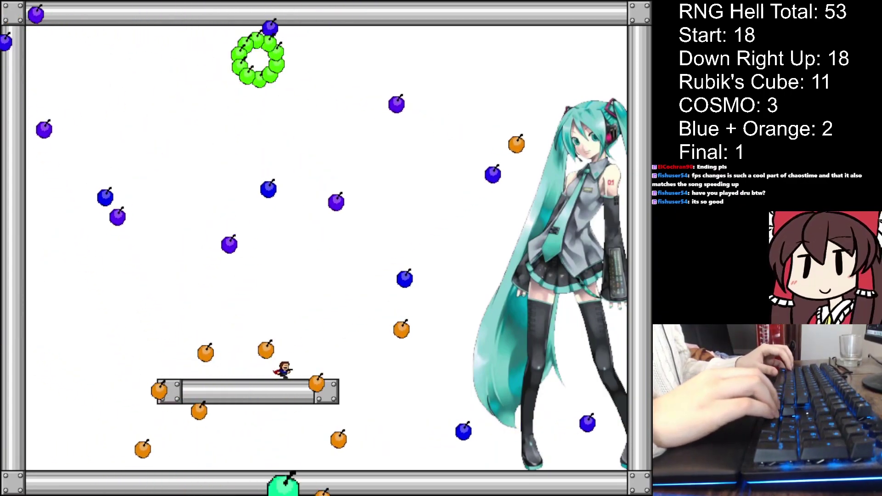
key(Right)
key(Left)
key(Left)
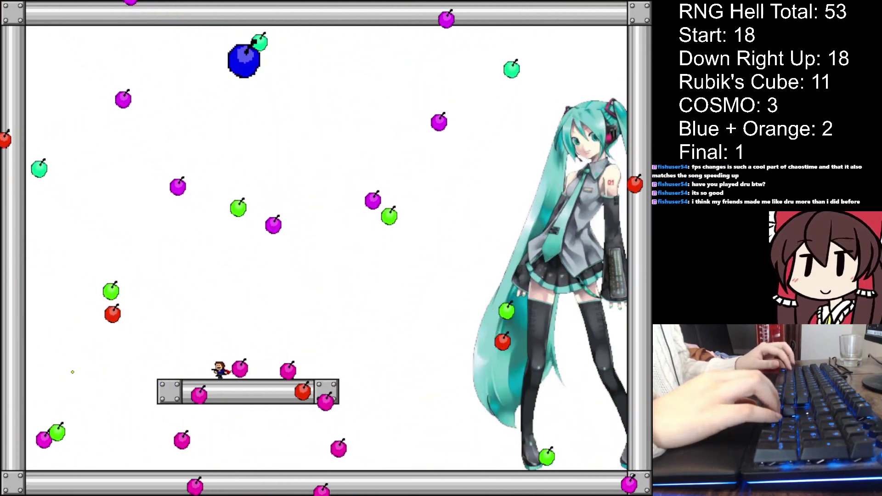
key(shift)
key(Right)
key(Right)
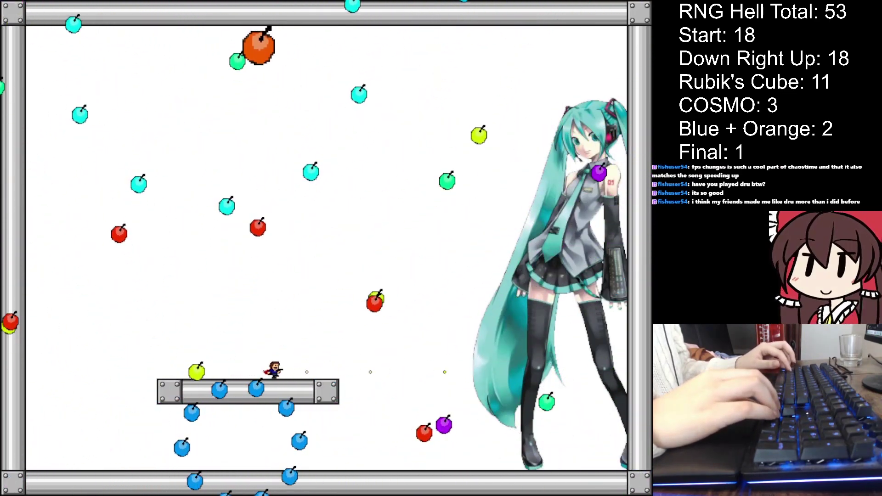
key(Right)
key(Right)
Jump repeatedly while drifting left, then run right away from the apples
key(shift)
key(Left)
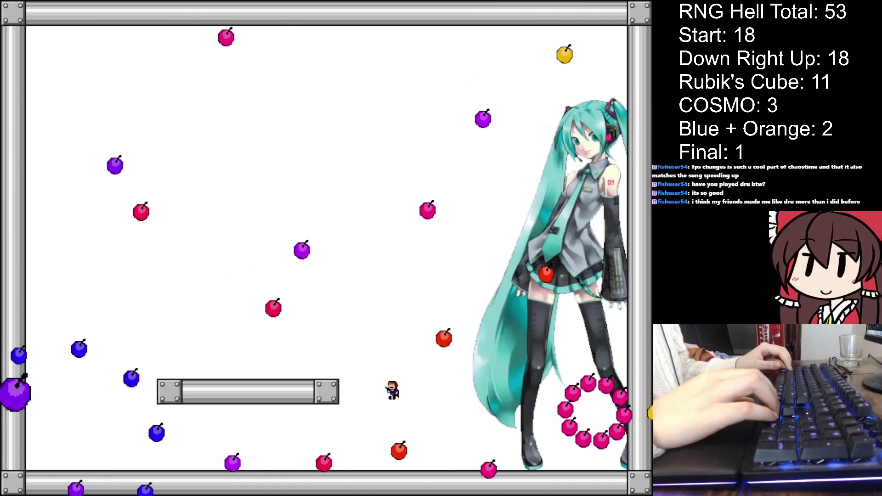
key(shift)
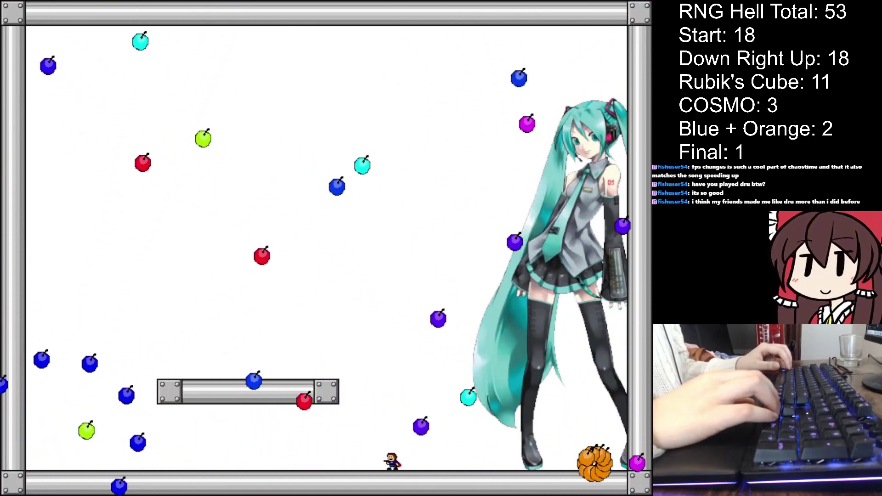
key(shift)
key(shift)
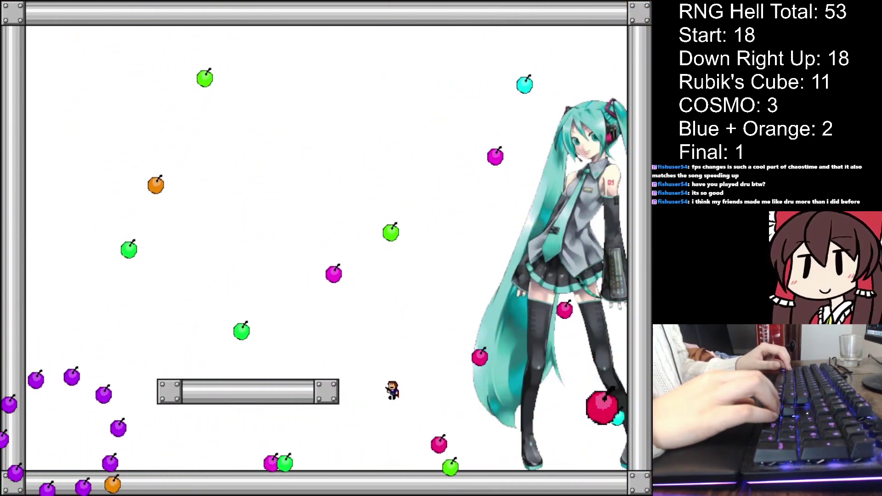
key(Right)
key(shift)
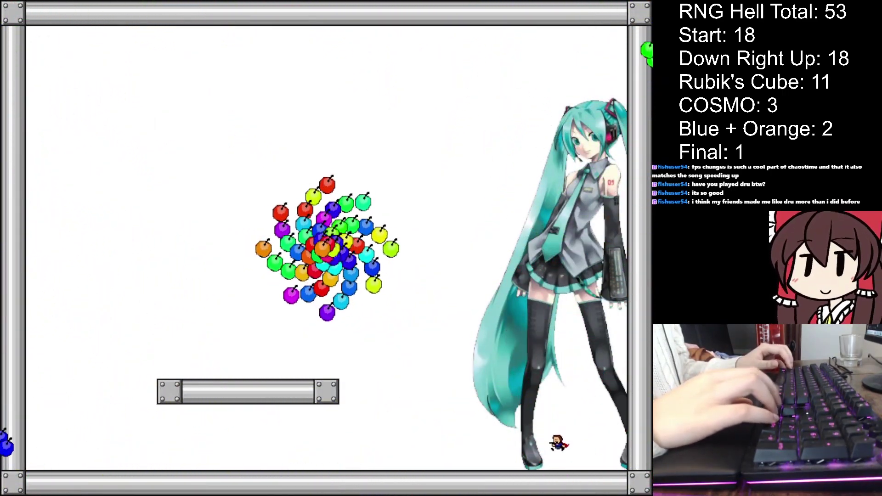
Dodge the bursting blue cluster and green apple scatter until the walls vanish
key(shift)
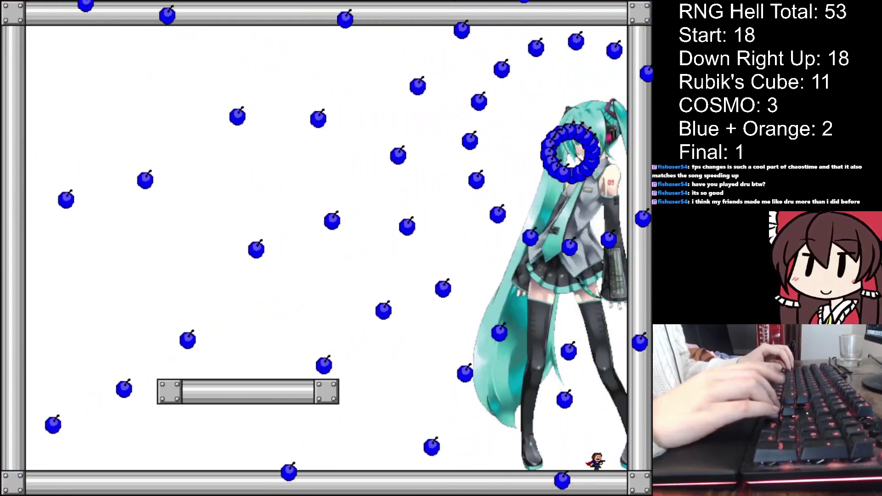
key(Left)
key(Left)
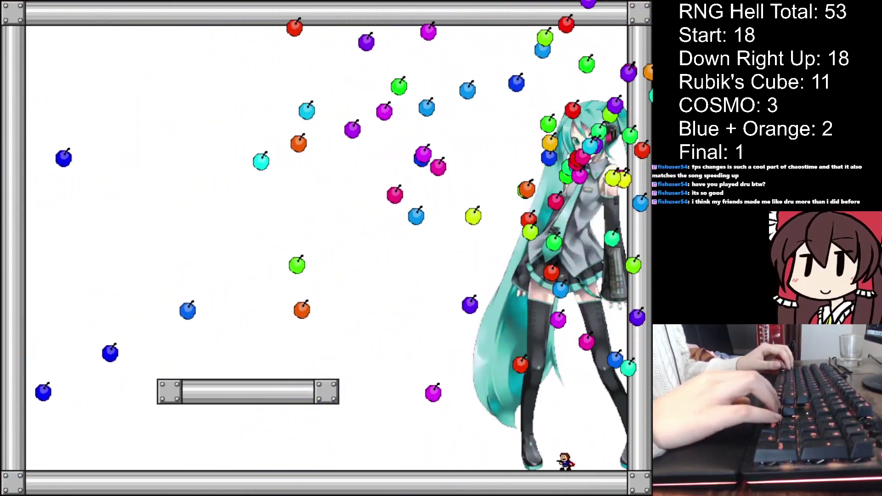
key(Right)
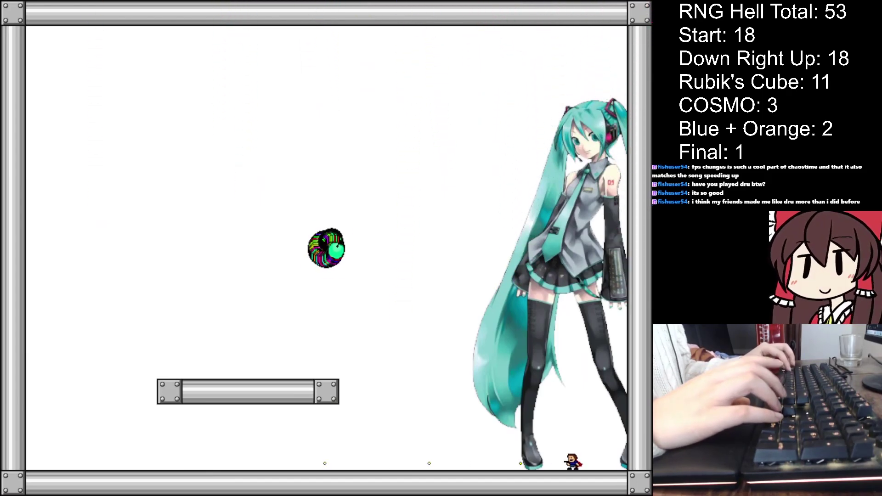
key(Right)
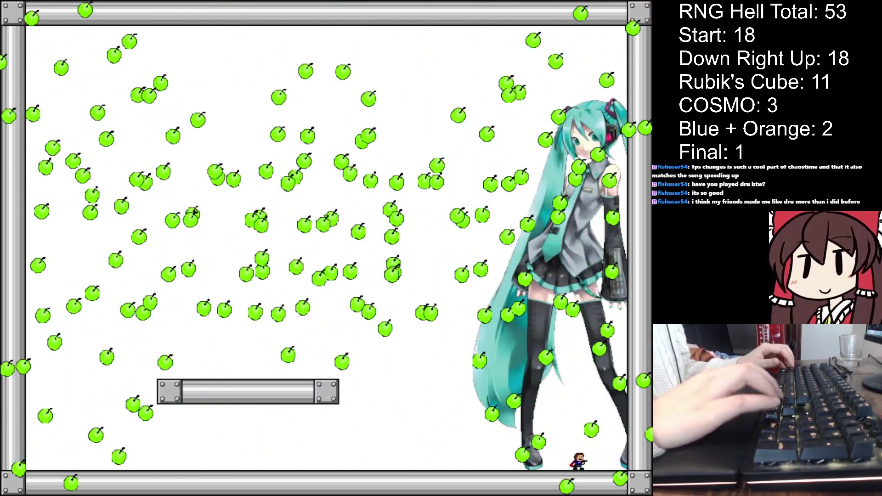
key(Right)
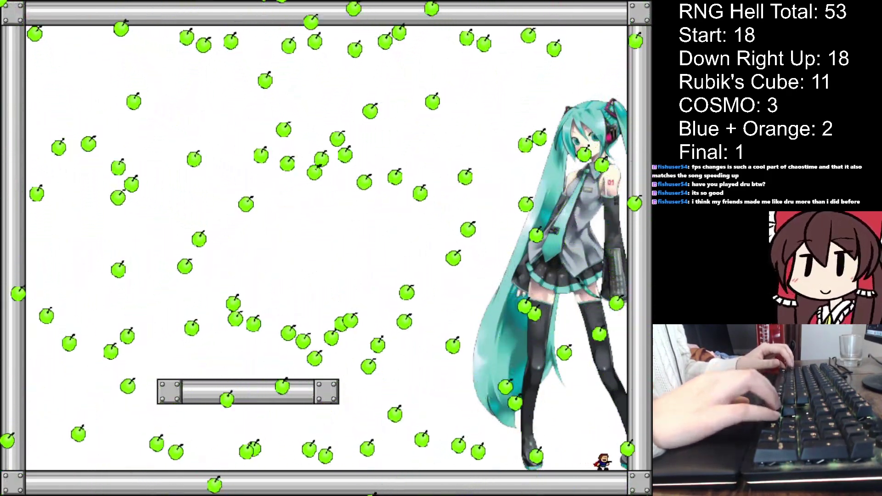
key(shift)
key(Left)
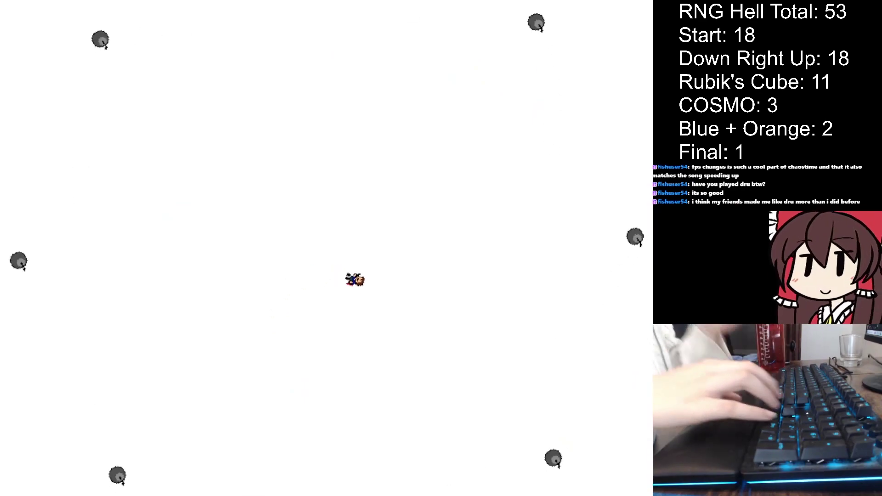
Drop down-left as the arena turns grey, firing shots and weaving between apples
key(Left)
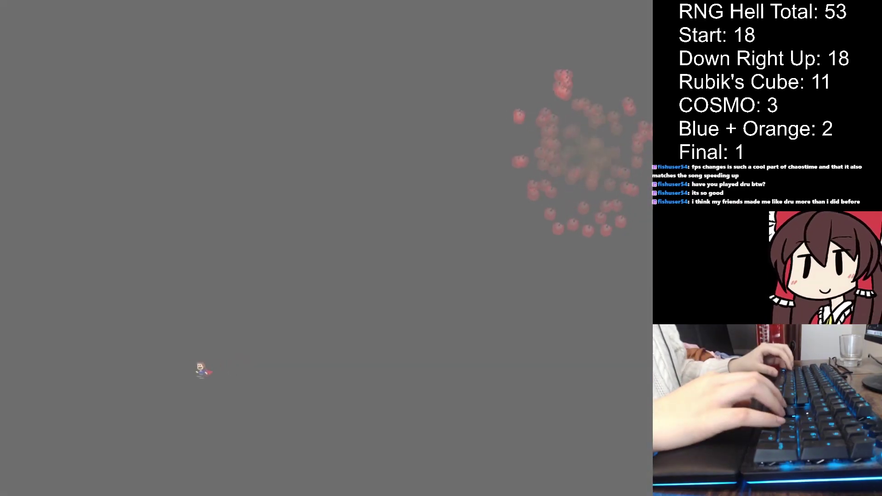
key(Right)
key(z)
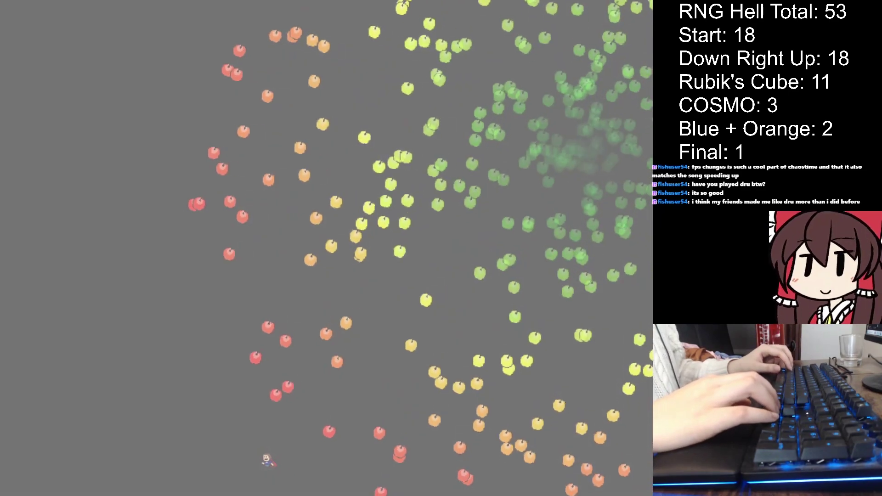
key(Left)
key(Right)
key(Left)
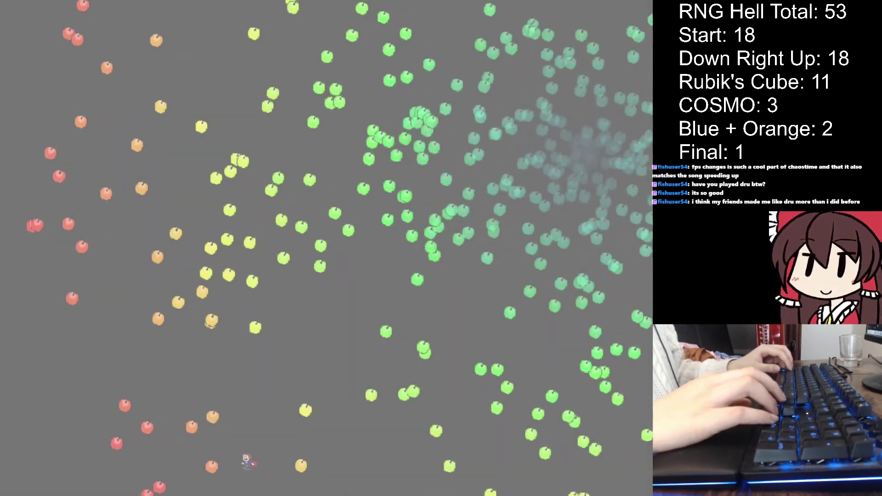
Jump right twice over drifting apples, then land in a safe gap
key(Left)
key(Right)
key(shift)
key(Right)
key(shift)
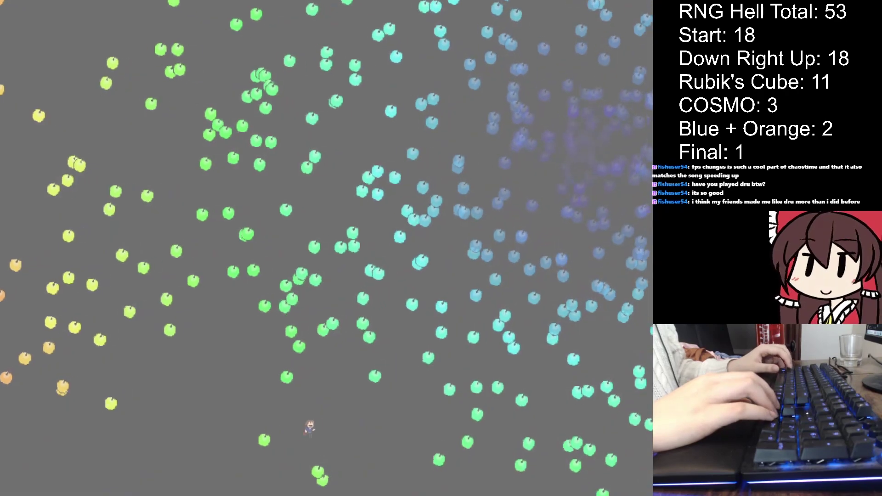
key(Left)
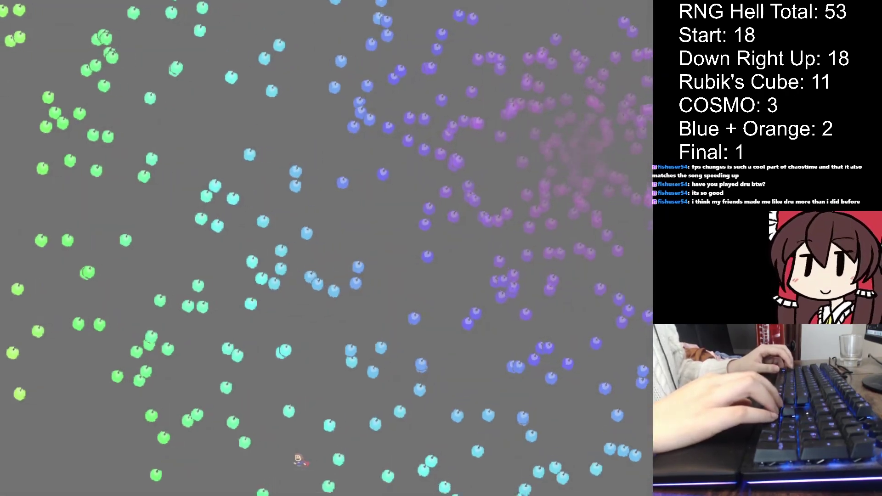
Jump left over apples, drop to the floor and sidestep back right
key(Left)
key(shift)
key(shift)
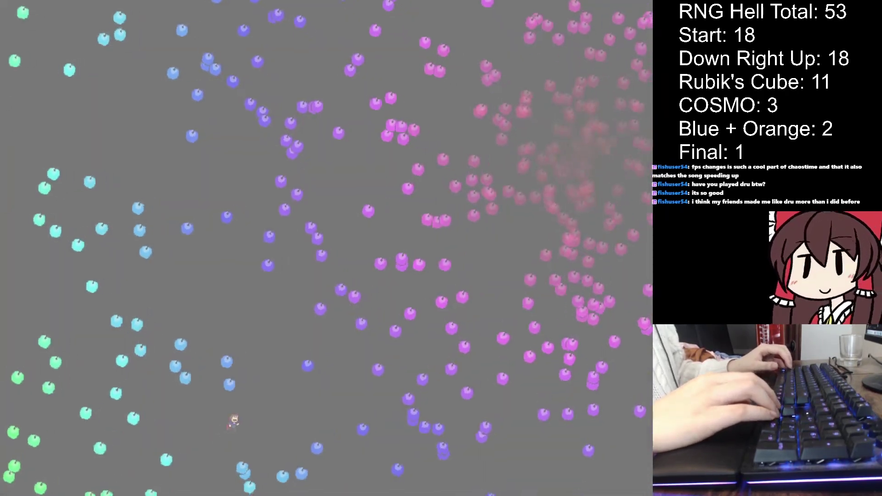
key(Left)
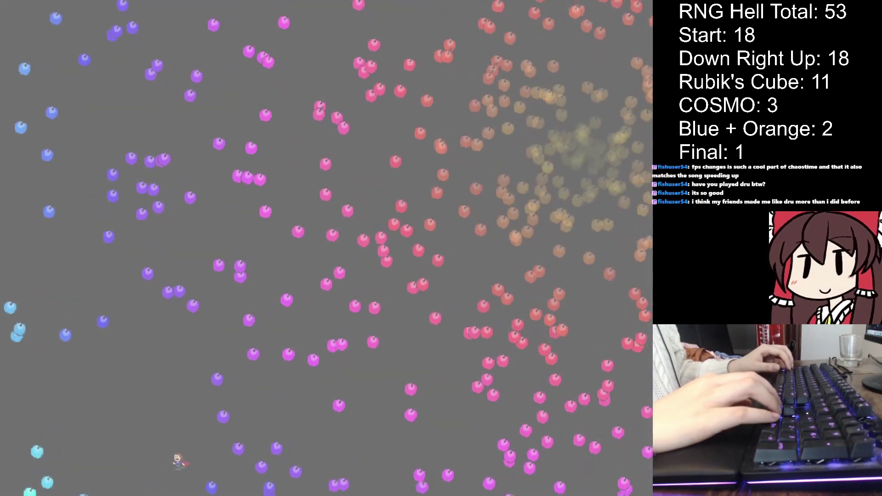
key(Left)
key(Right)
key(shift)
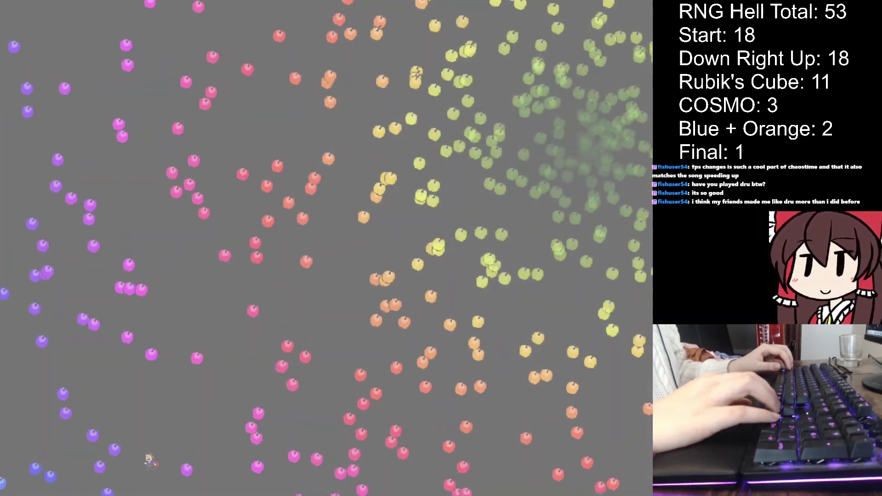
Jump left and drift right back to the floor as the room returns
key(Left)
key(shift)
key(Right)
key(shift)
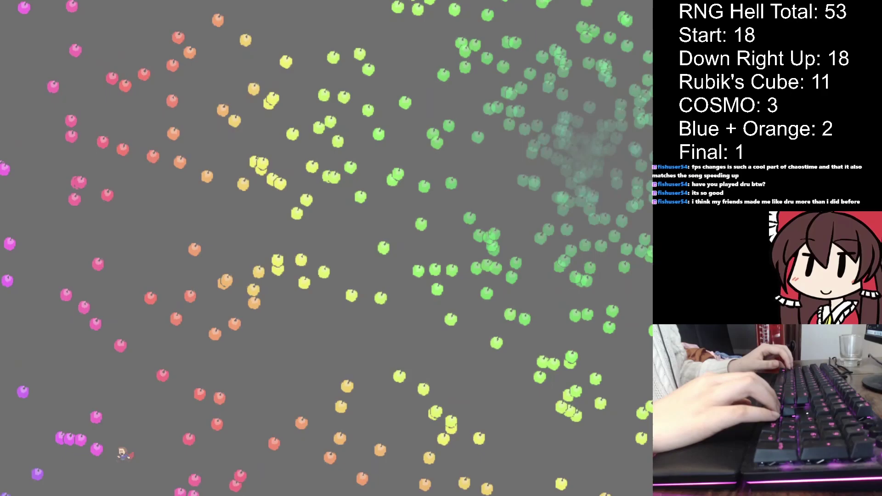
key(Right)
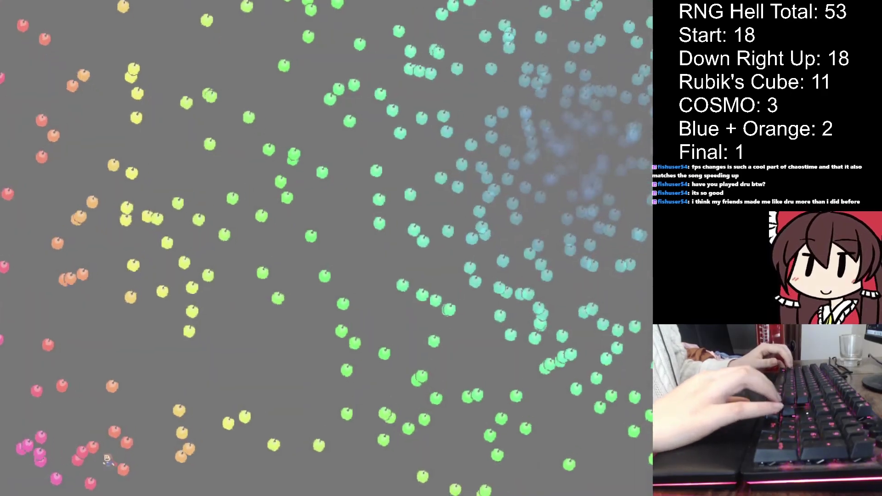
Edge along the floor under the magenta apples and jump right out of the apple ring
key(Left)
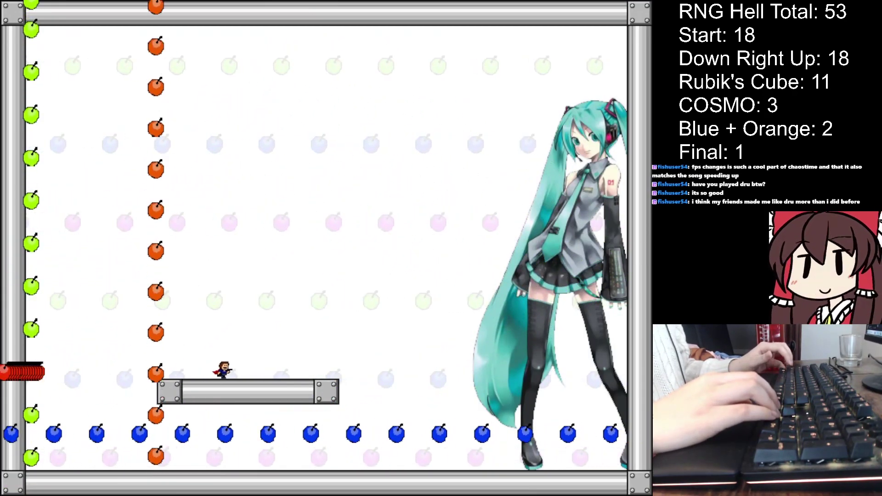
key(Left)
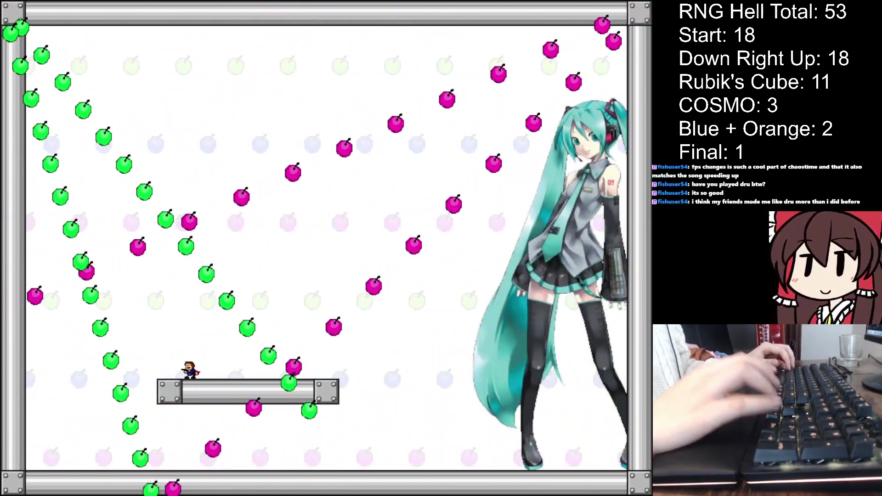
key(Left)
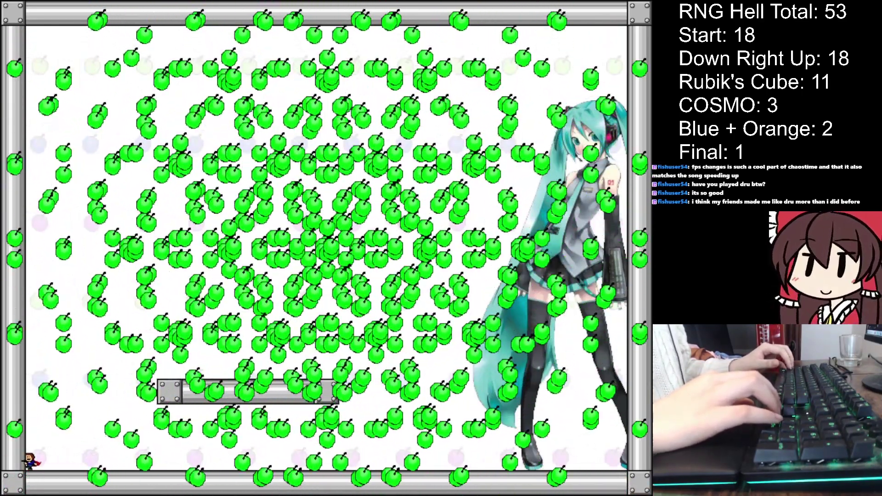
key(Right)
key(shift)
key(Right)
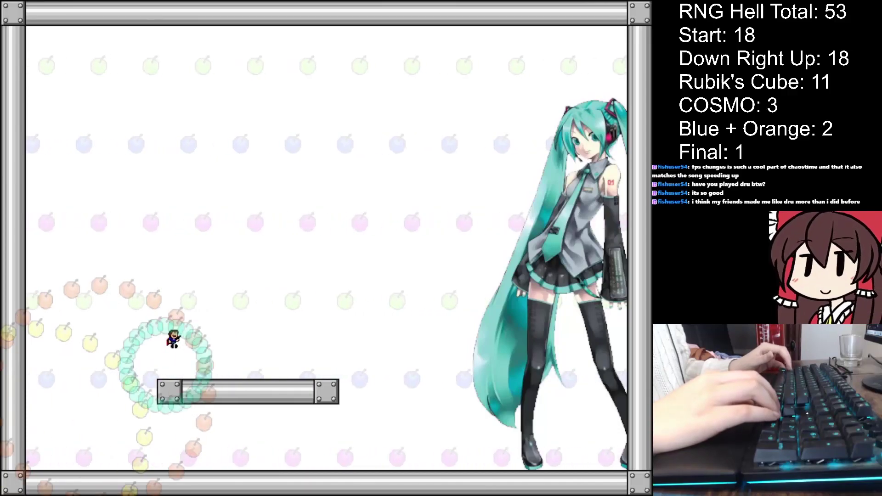
Walk down to the floor and jump left through gaps in the red apples
key(Right)
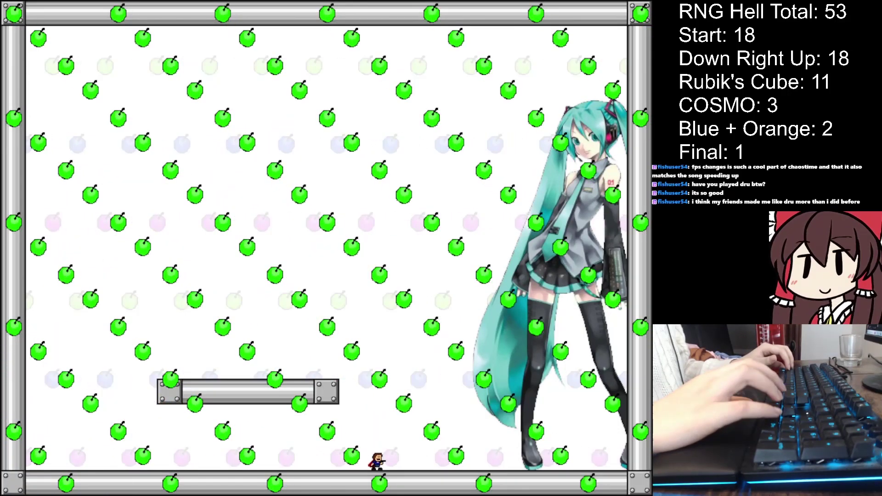
key(Left)
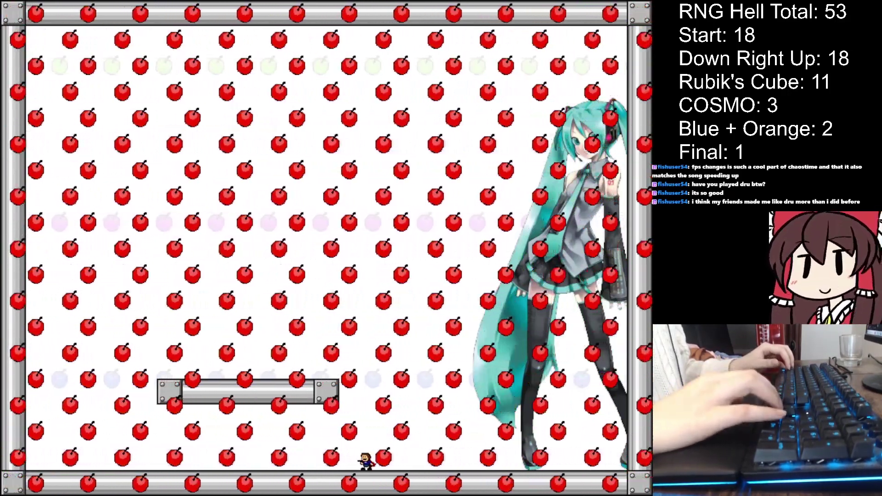
key(Left)
key(shift)
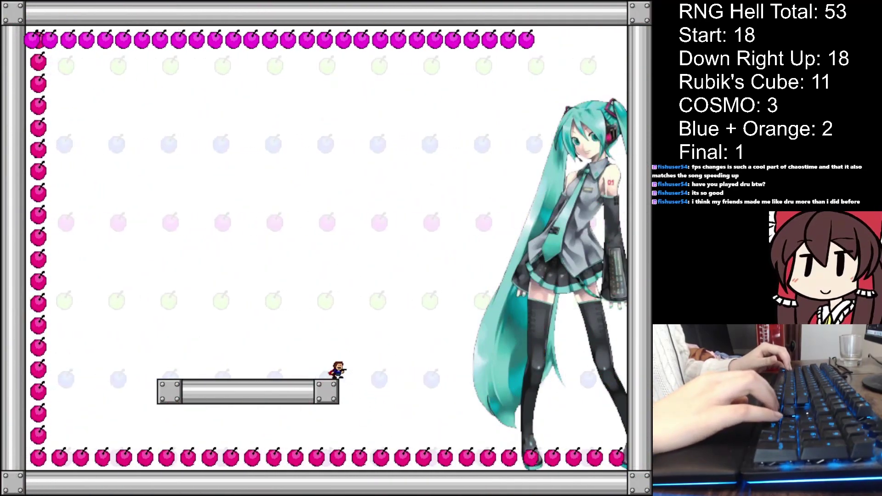
key(Left)
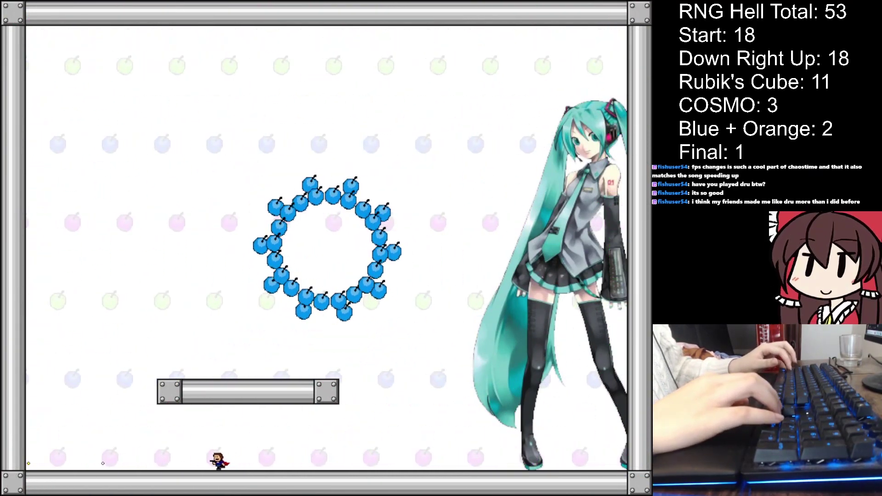
Run left, jump right over blue apples, then weave left between falling ones
key(Left)
key(shift)
key(Right)
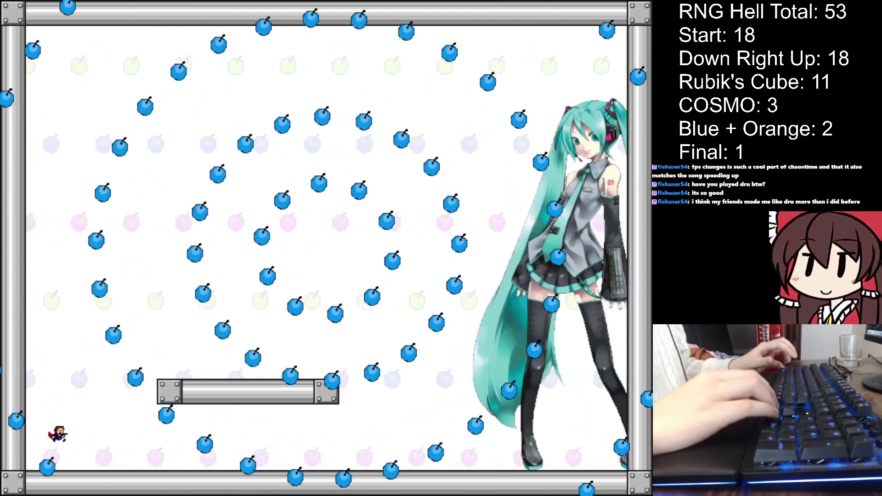
key(Right)
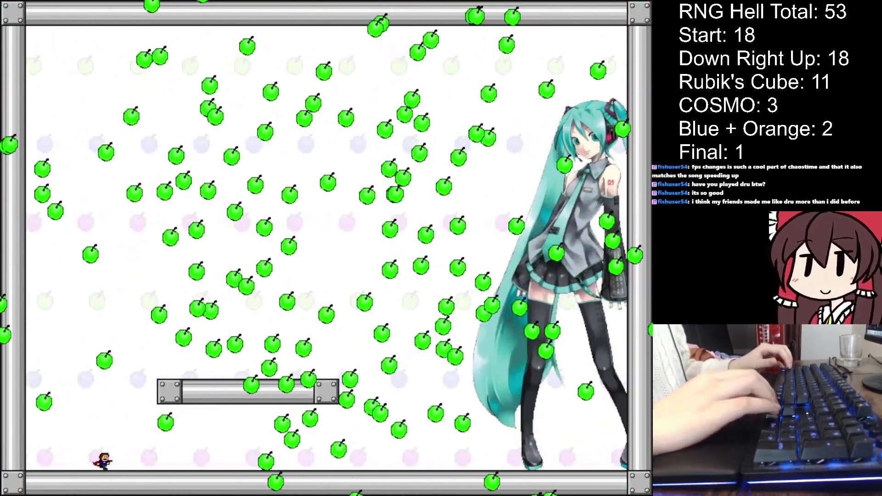
key(Left)
key(shift)
key(Left)
Shuffle right and left along the floor, jumping to avoid incoming apples
key(Right)
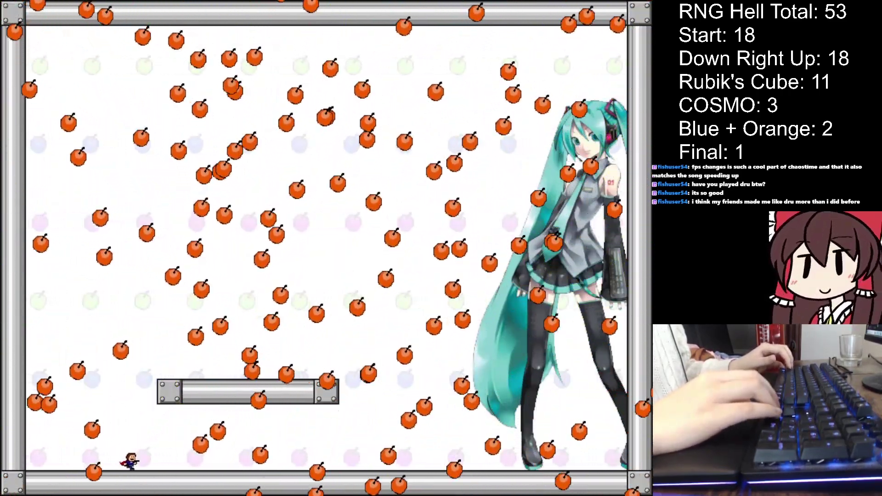
key(Left)
key(shift)
key(Right)
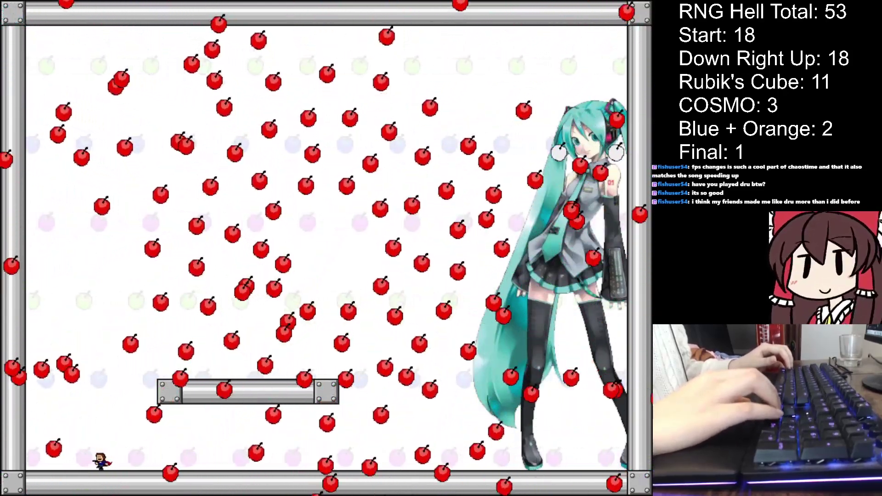
key(Left)
Hop right and back left to dodge the green apples
key(shift)
key(Right)
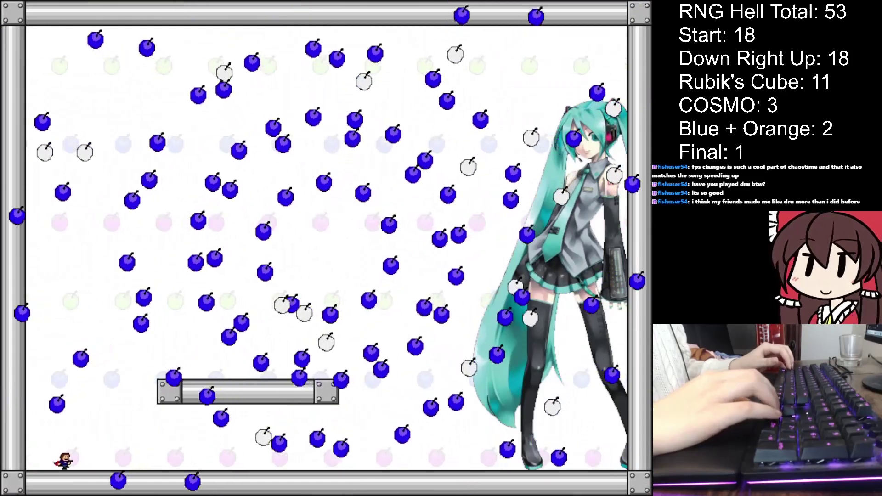
key(shift)
key(Right)
key(Left)
key(shift)
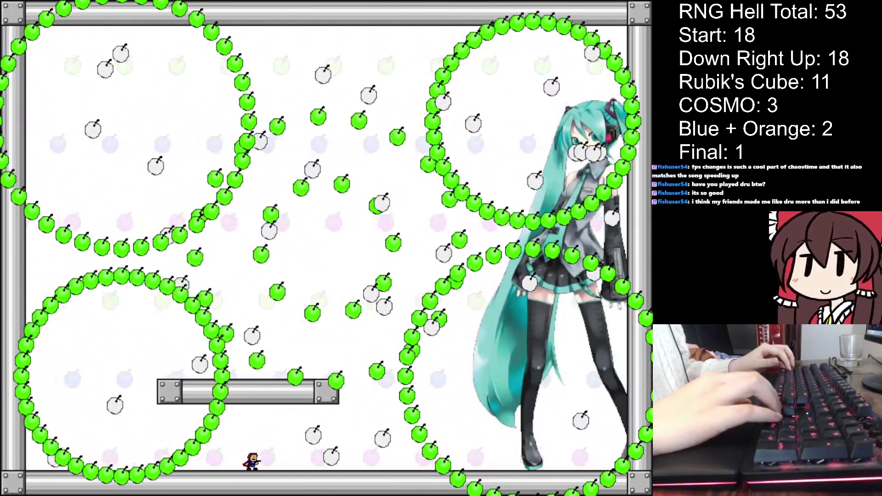
Jump above the platform past the apple rings, then run right along the floor
key(Left)
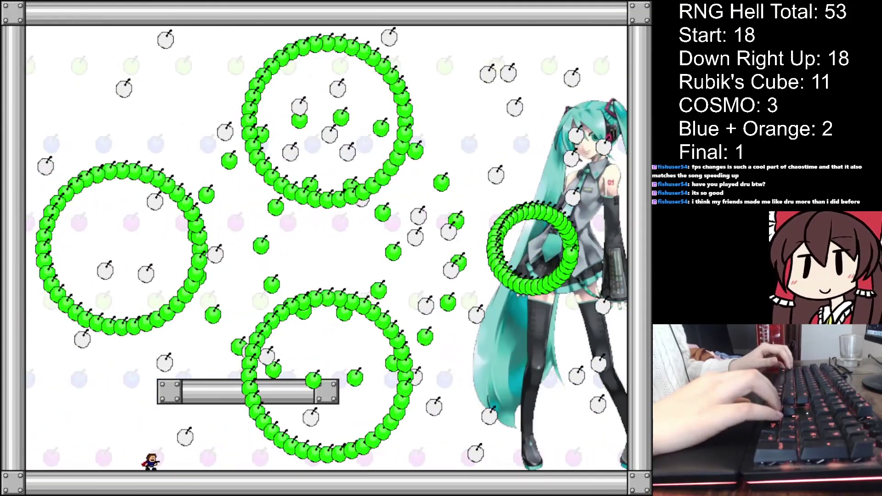
key(shift)
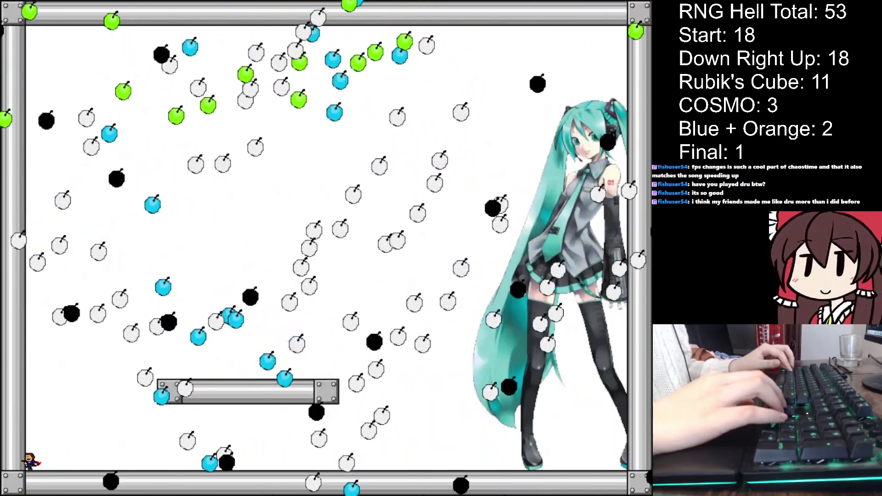
key(Right)
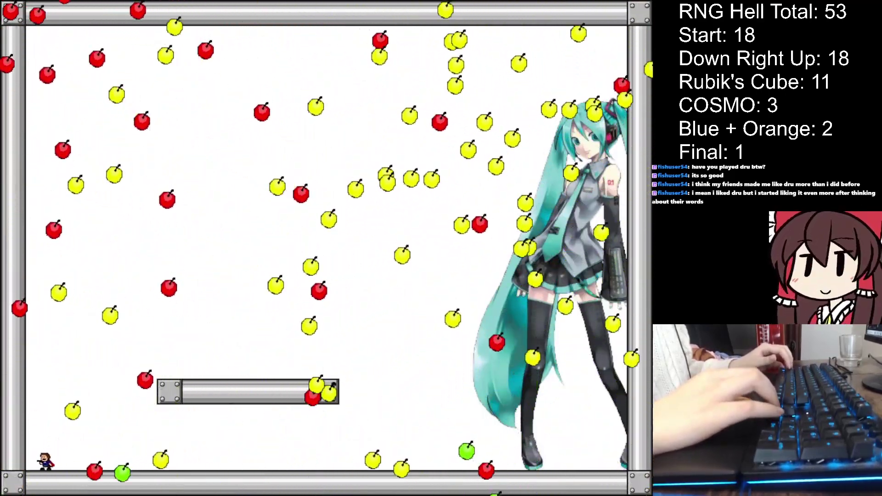
key(Right)
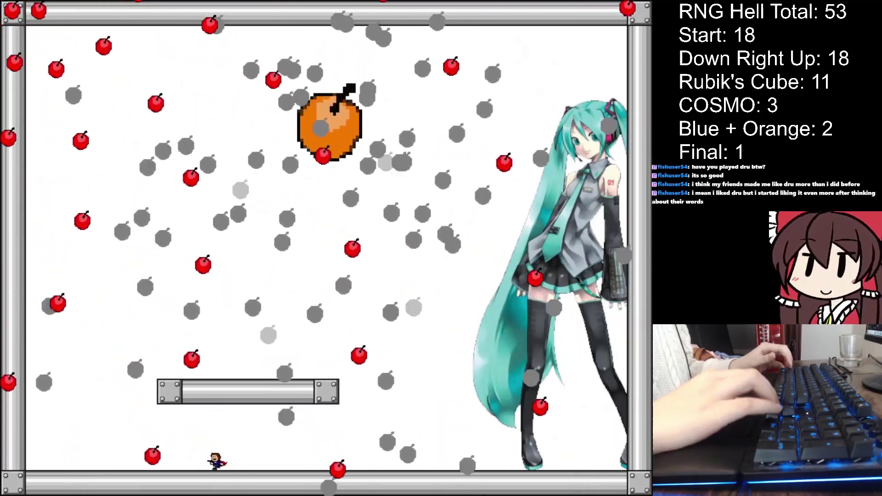
Edge around the scattering apple ring, jumping left and right between incoming apples
key(Left)
key(Right)
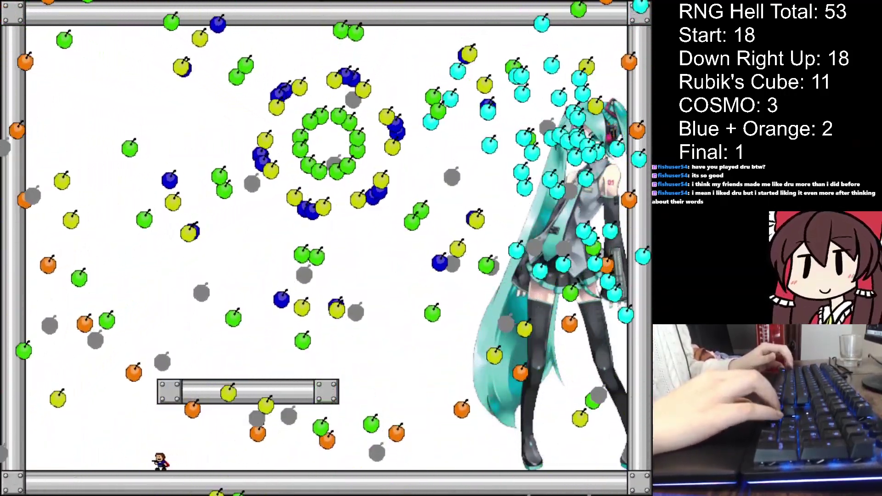
key(Left)
key(shift)
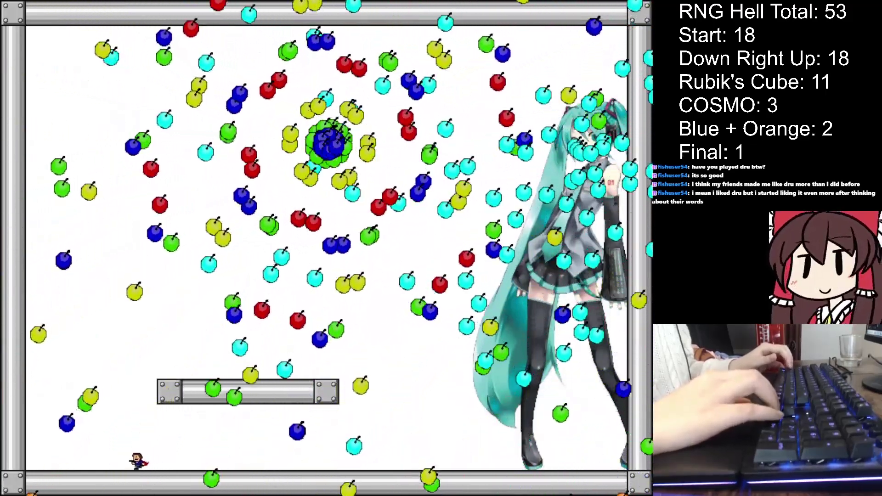
key(Right)
key(shift)
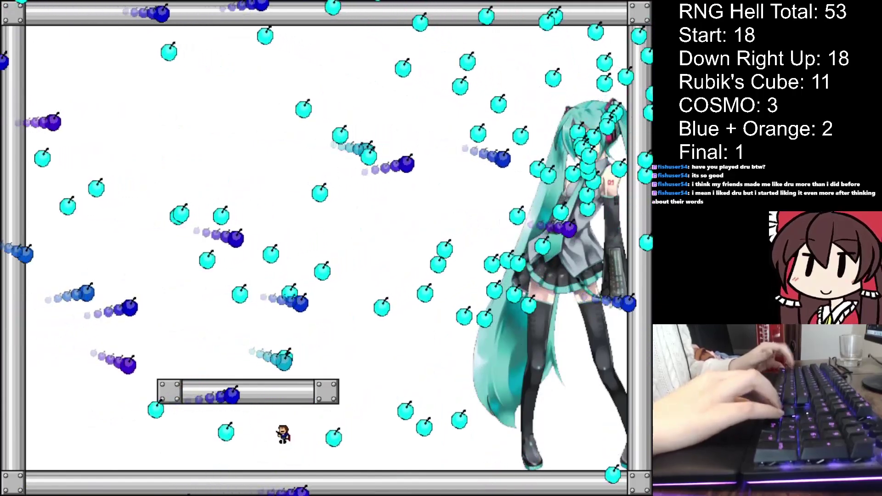
key(Left)
key(Right)
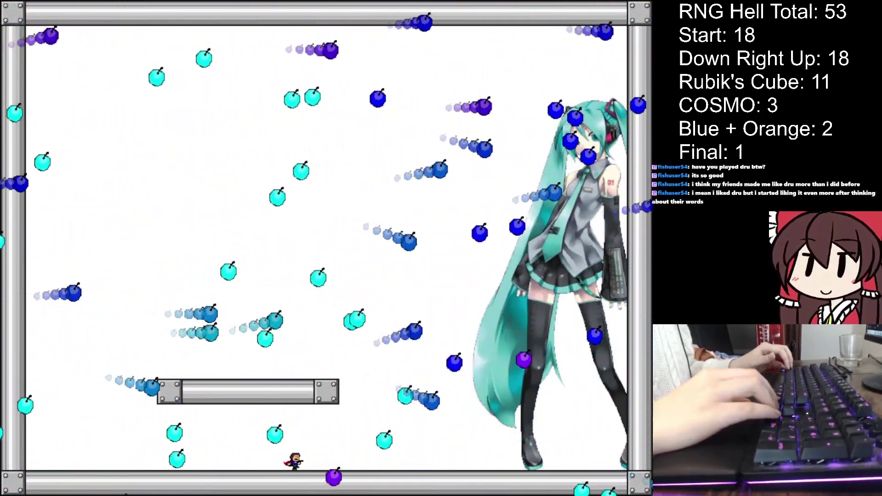
Run left near the platform, then shuffle along the floor hopping over streaking apples
key(Left)
key(shift)
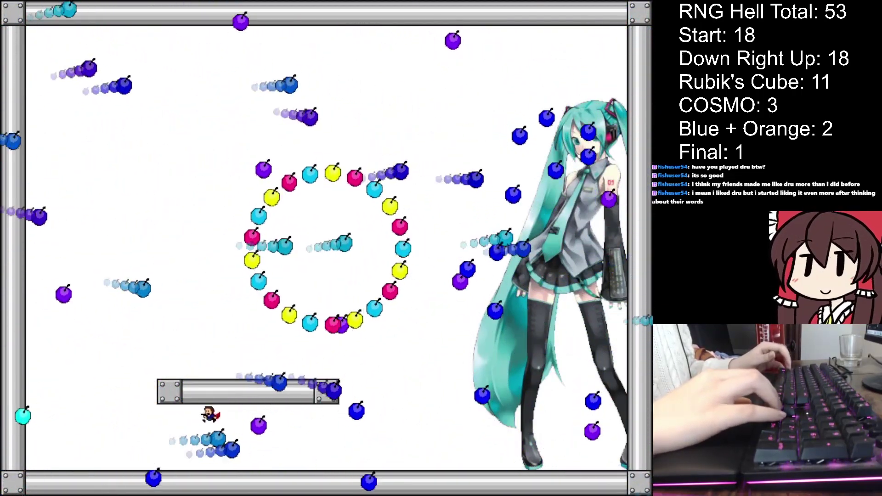
key(Left)
key(shift)
key(Left)
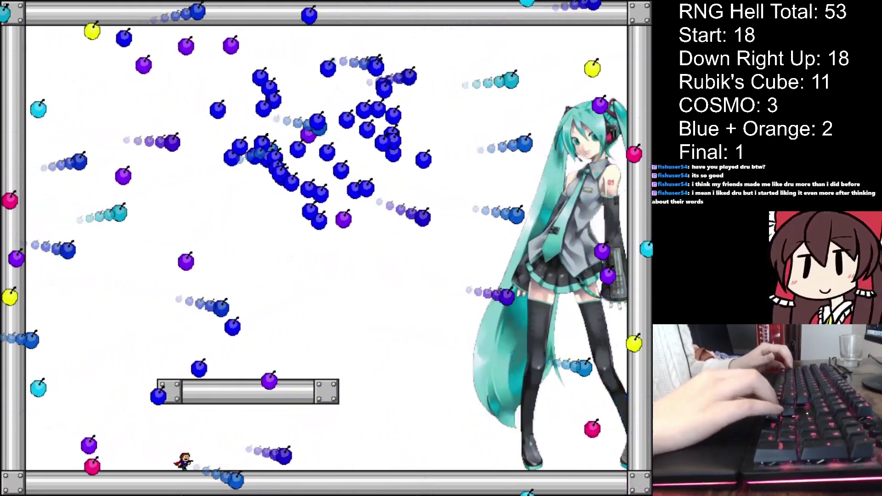
key(Right)
key(Left)
Weave left and right with short jumps, dodging the orange apples along the floor
key(shift)
key(Right)
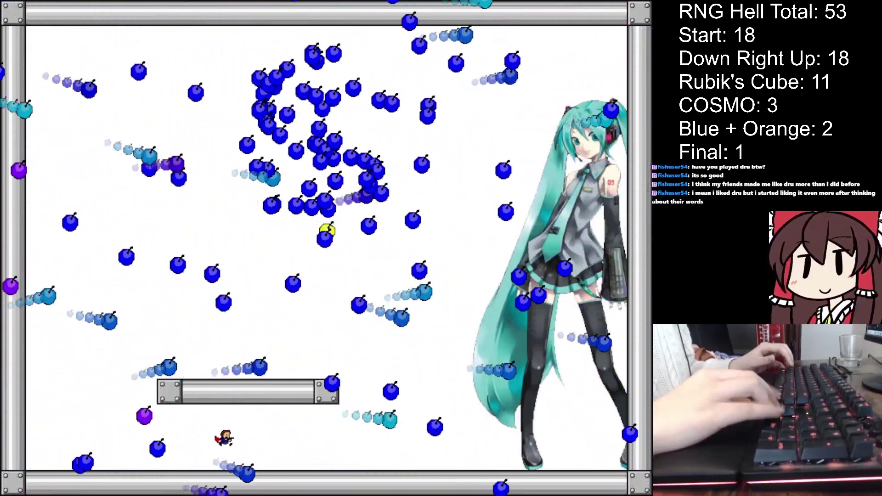
key(Left)
key(Right)
key(shift)
key(Left)
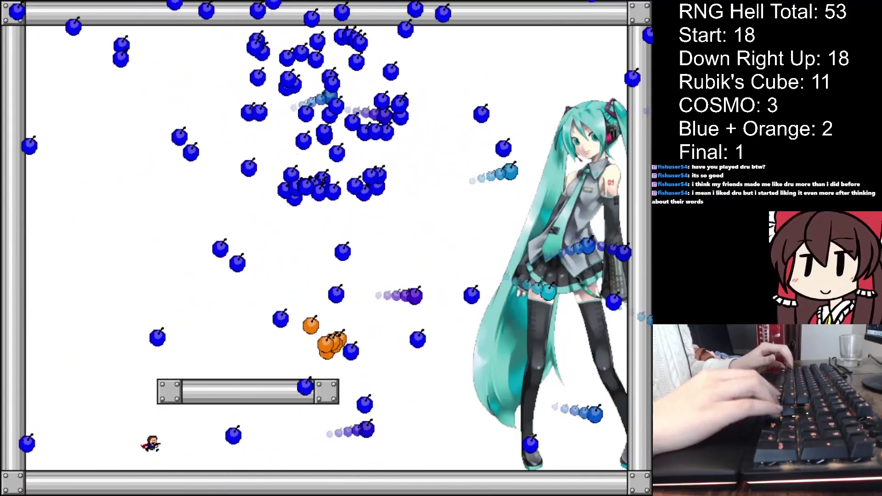
key(Left)
key(Right)
key(Left)
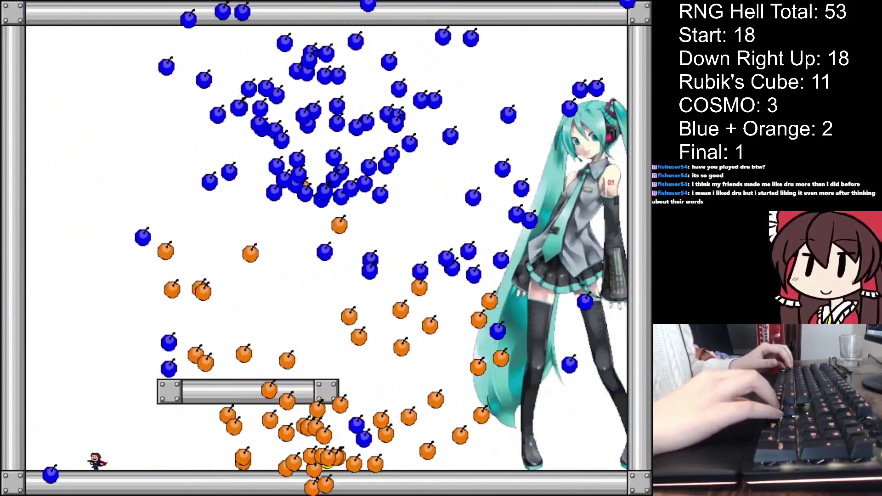
Dash to the left wall and jump off it rightward past falling apples
key(Left)
key(shift)
key(Right)
key(Left)
key(shift)
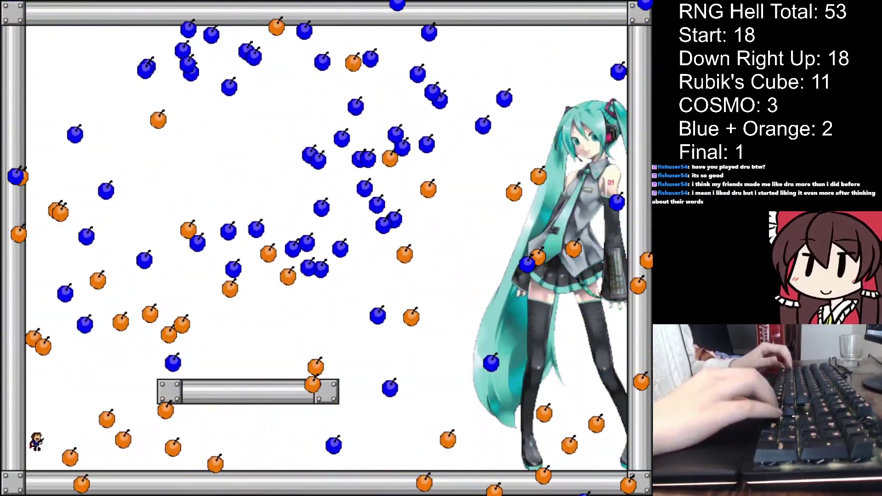
key(shift)
key(Right)
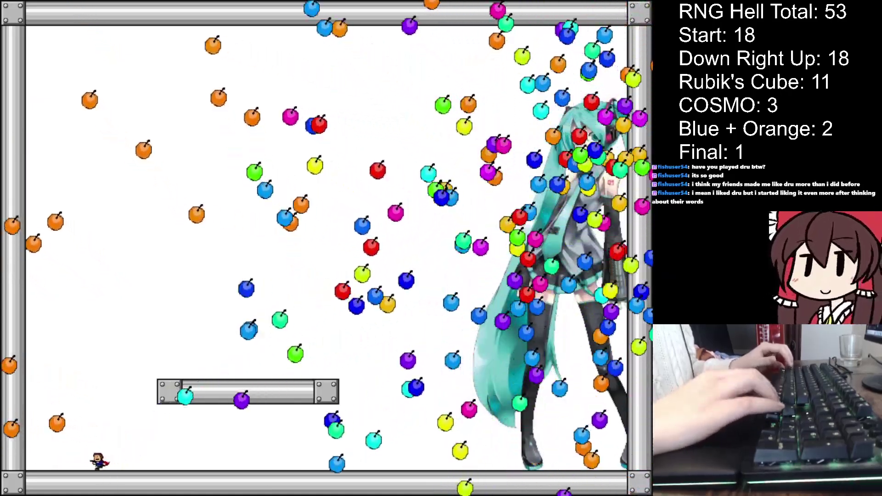
Jump back and forth clear of the rainbow apples until the field fades to white
key(Left)
key(shift)
key(shift)
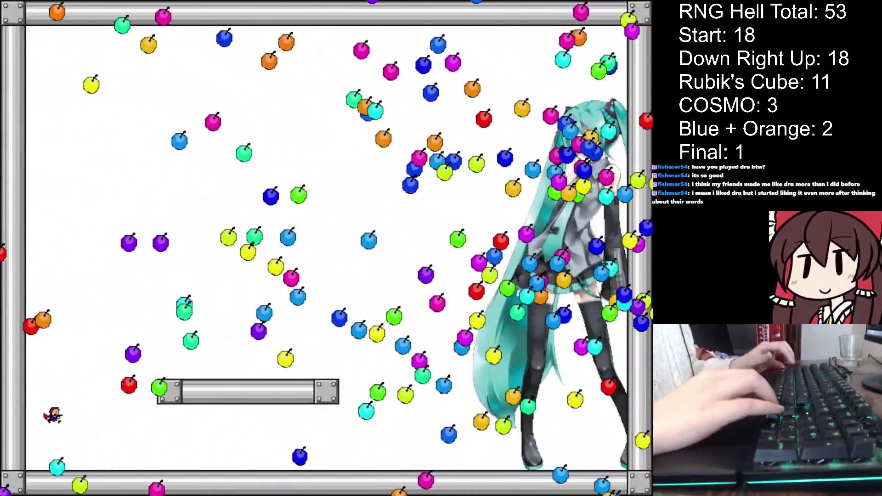
key(Right)
key(shift)
key(Left)
key(shift)
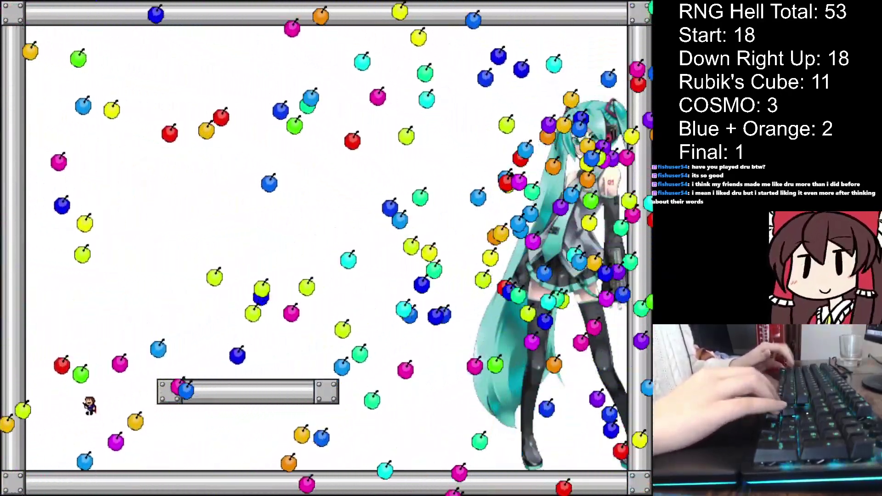
key(Left)
key(shift)
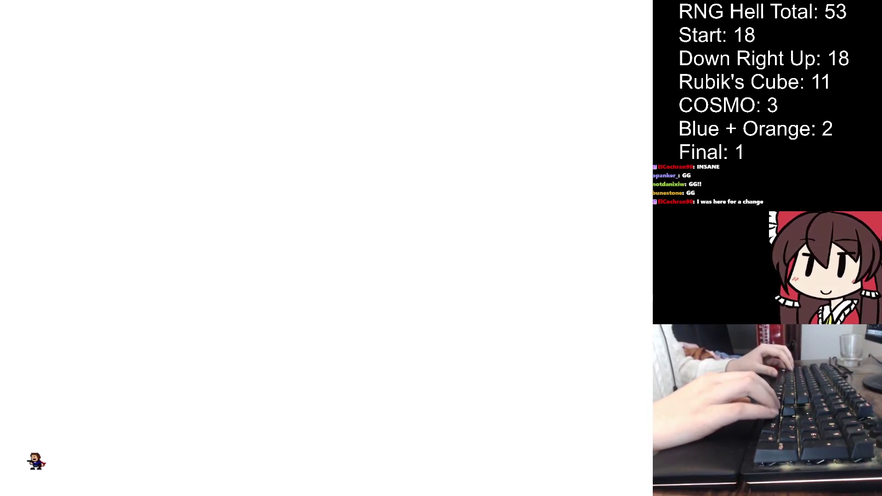
Jump up into the grey warp puff and walk right into the 終 apple-lettered end room
key(Right)
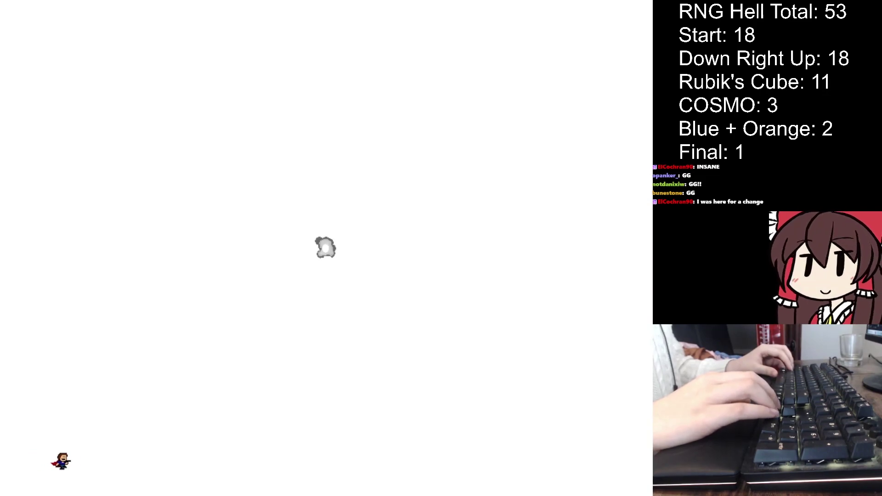
key(Up)
key(Right)
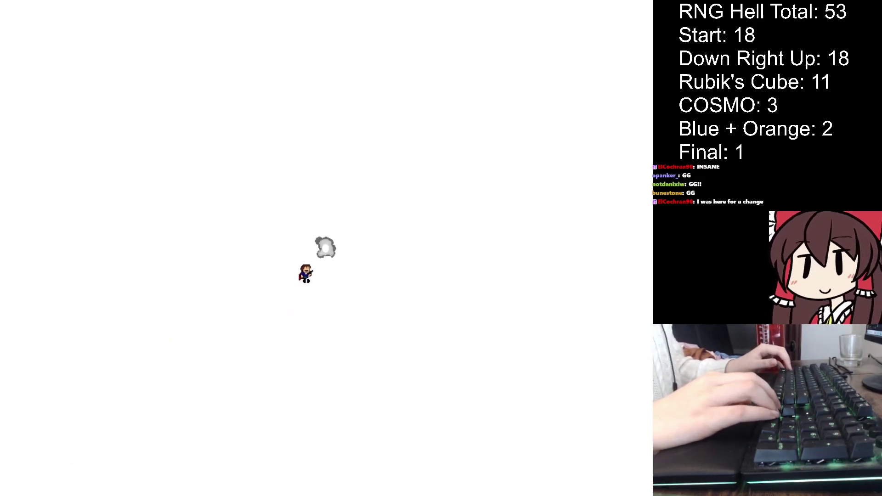
key(Right)
Walk right through the end room, then exit with F2 to the Data1–Data3 file select
key(Right)
key(Right)
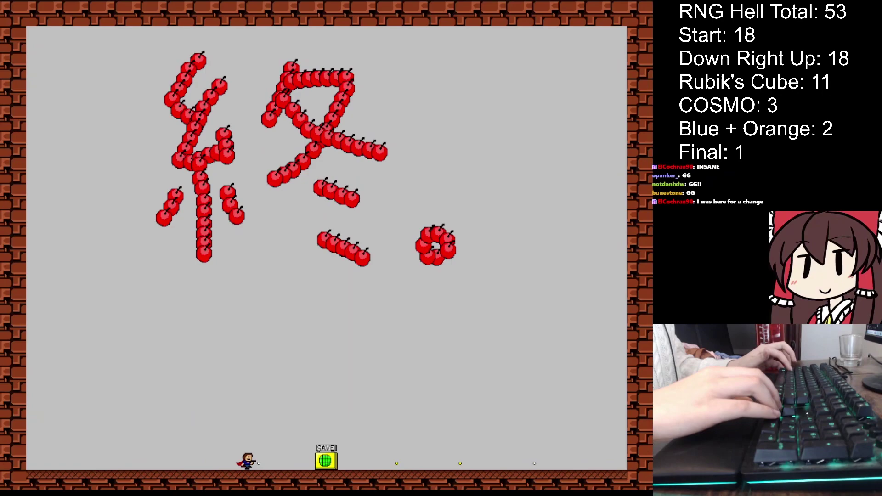
key(Right)
key(F2)
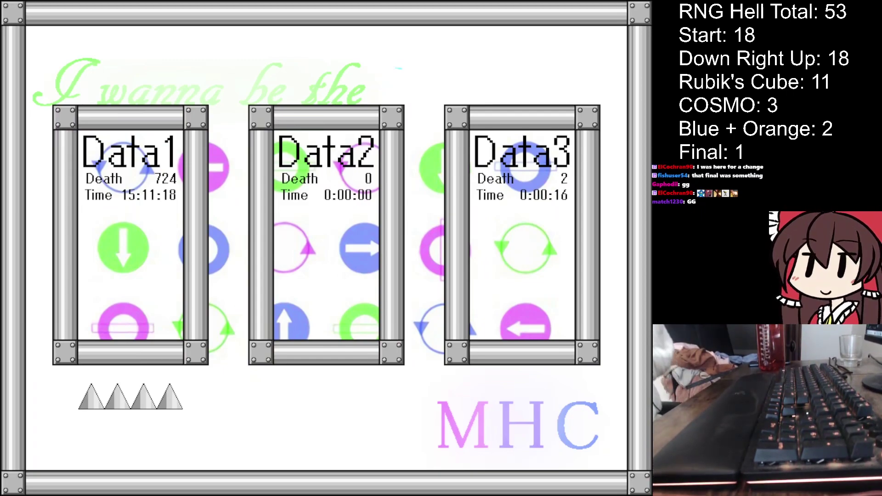
key(shift)
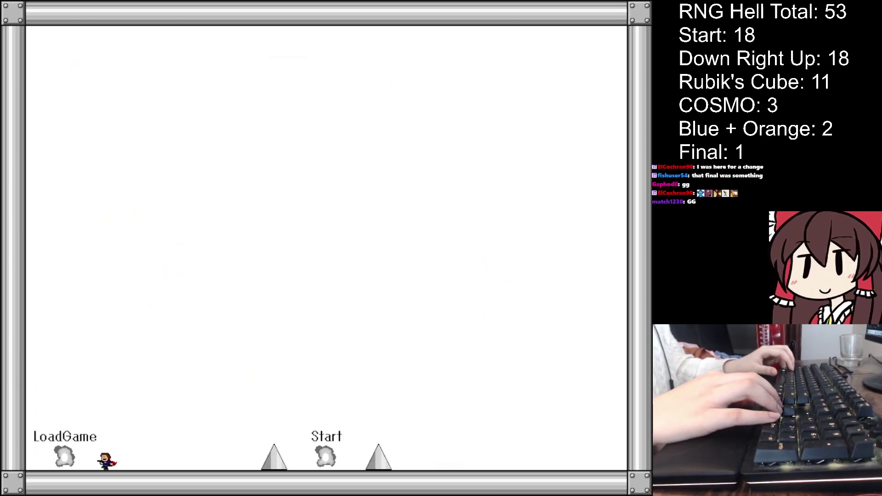
key(Left)
key(z)
key(F2)
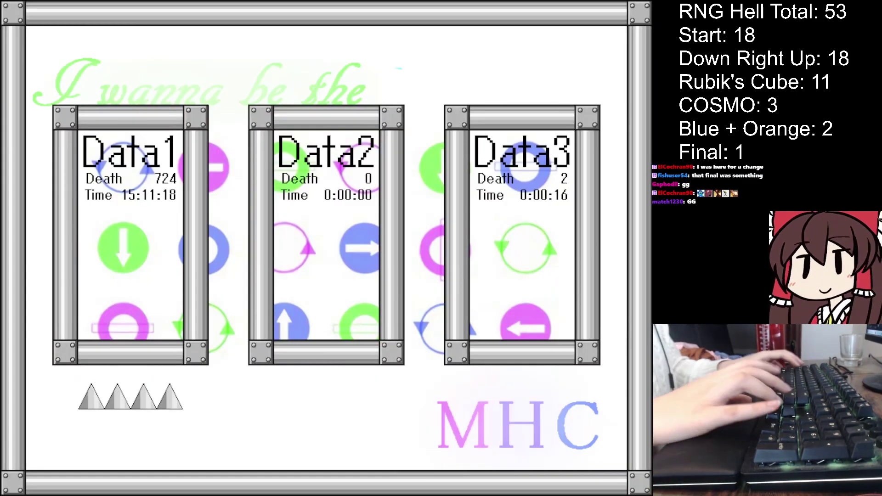